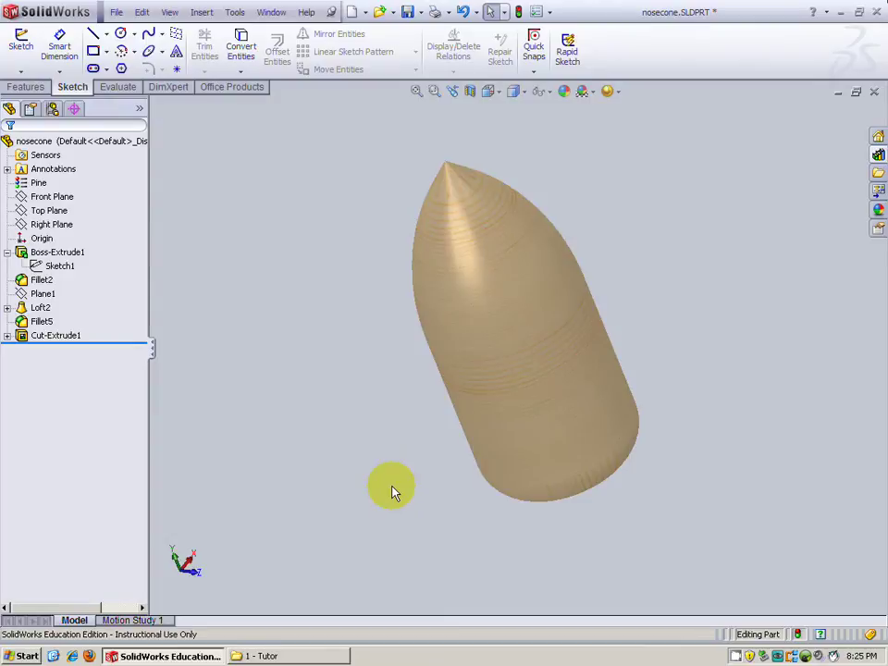
- Examine the finished nose cone and its base cylinder by rolling the feature history back to Boss-Extrude1 and forward again
middle_click_drag(537, 408, 368, 352)
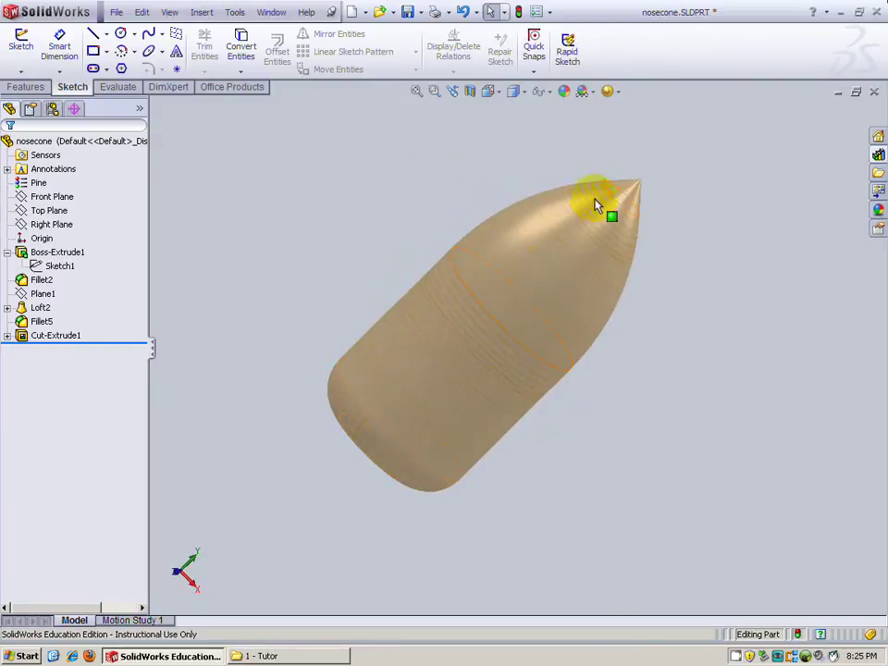
middle_click_drag(630, 241, 560, 304)
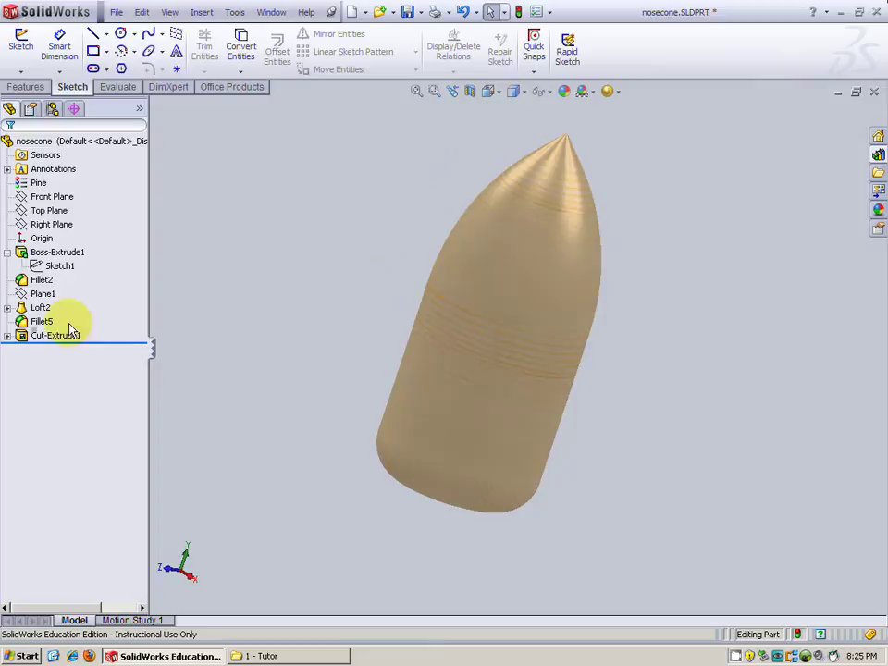
left_click(43, 295)
left_click(64, 351)
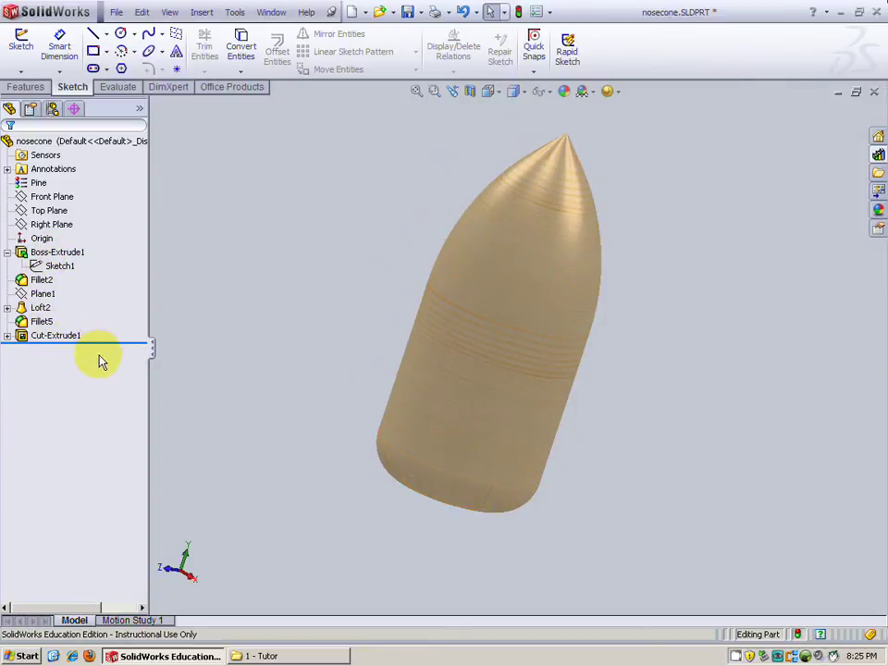
left_click_drag(113, 340, 109, 258)
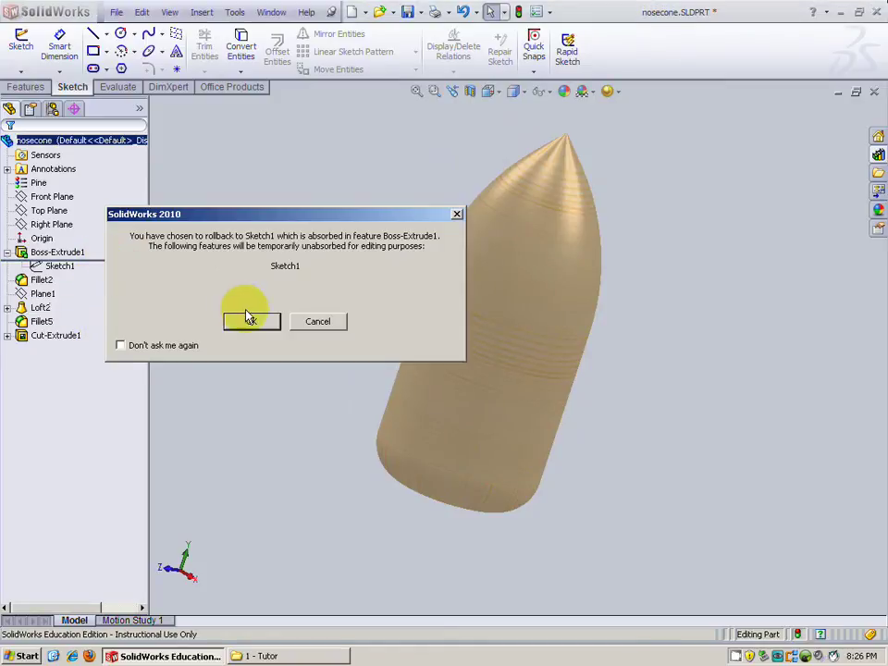
left_click(246, 318)
mouse_move(93, 244)
left_mouse_down()
mouse_move(88, 264)
mouse_move(100, 262)
mouse_move(99, 274)
left_mouse_up()
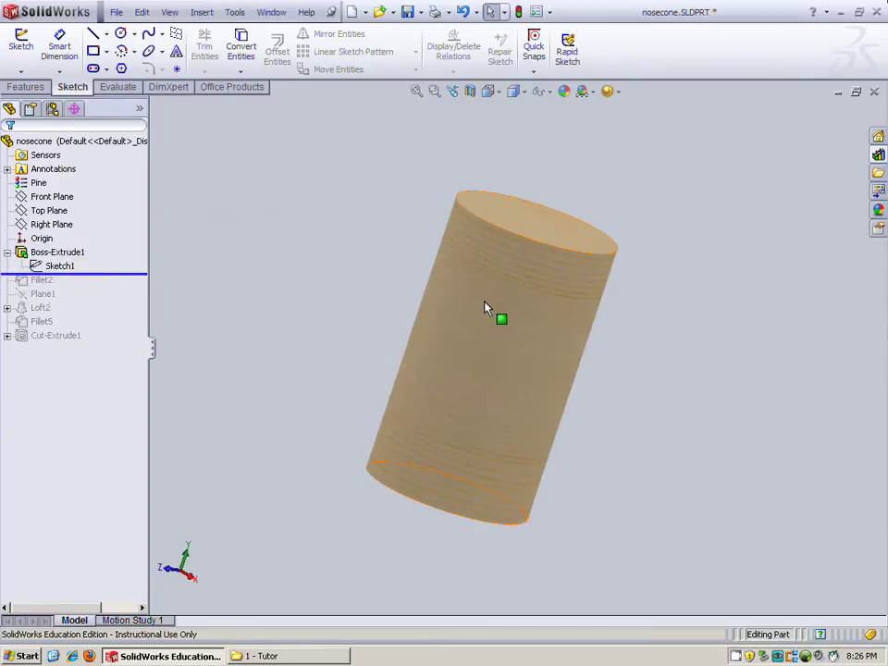
left_click(606, 433)
middle_click_drag(606, 432, 503, 387)
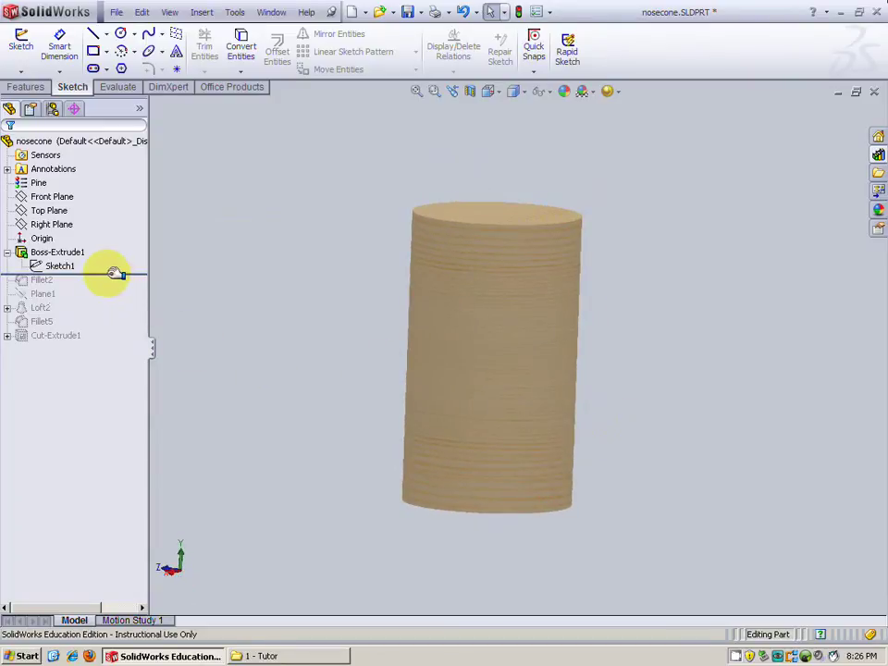
left_click_drag(114, 274, 103, 344)
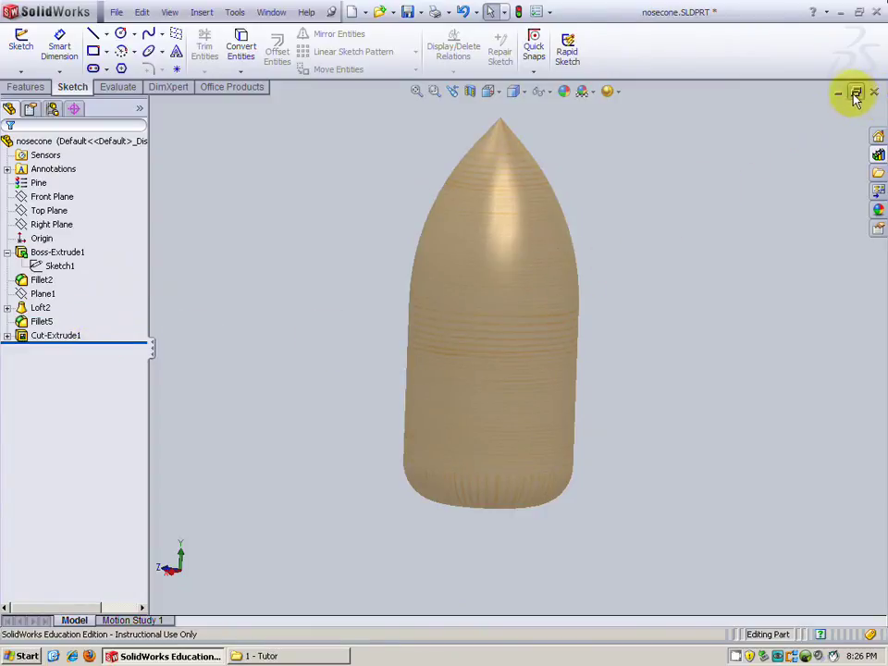
- Create a new part and set its document unit system to IPS (inch, pound, second)
left_click(352, 12)
double_click(309, 272)
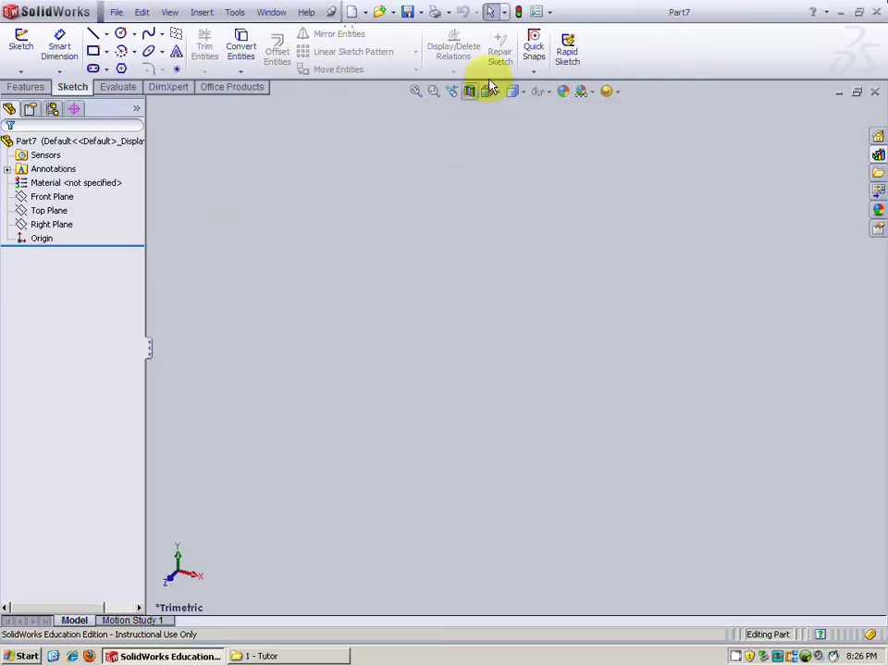
left_click(550, 14)
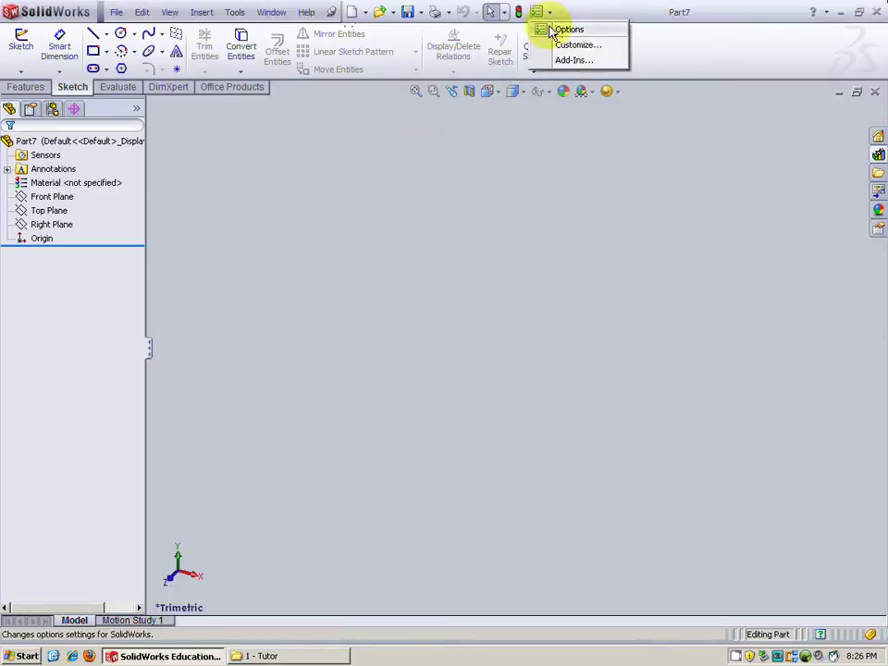
left_click(566, 29)
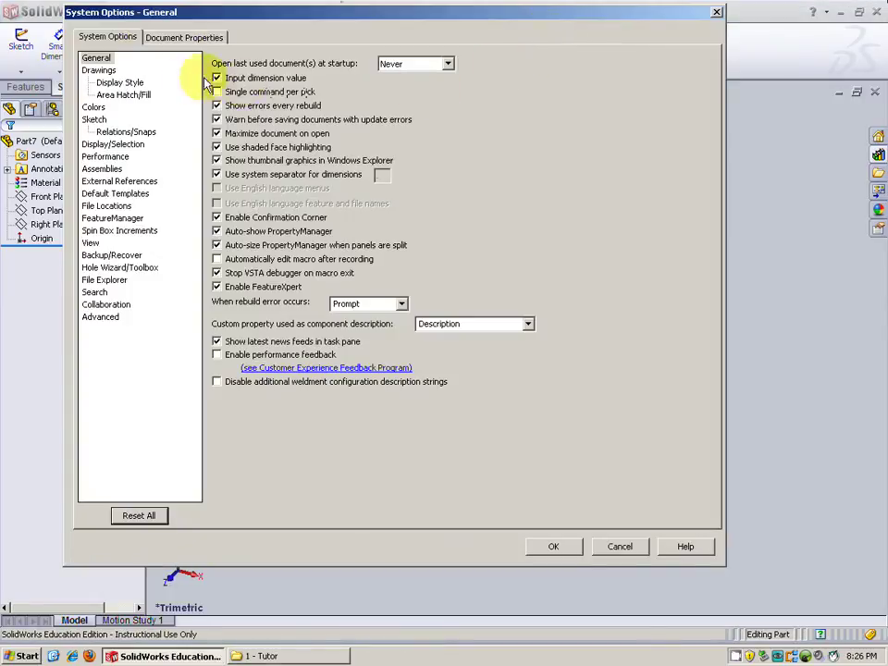
left_click(156, 43)
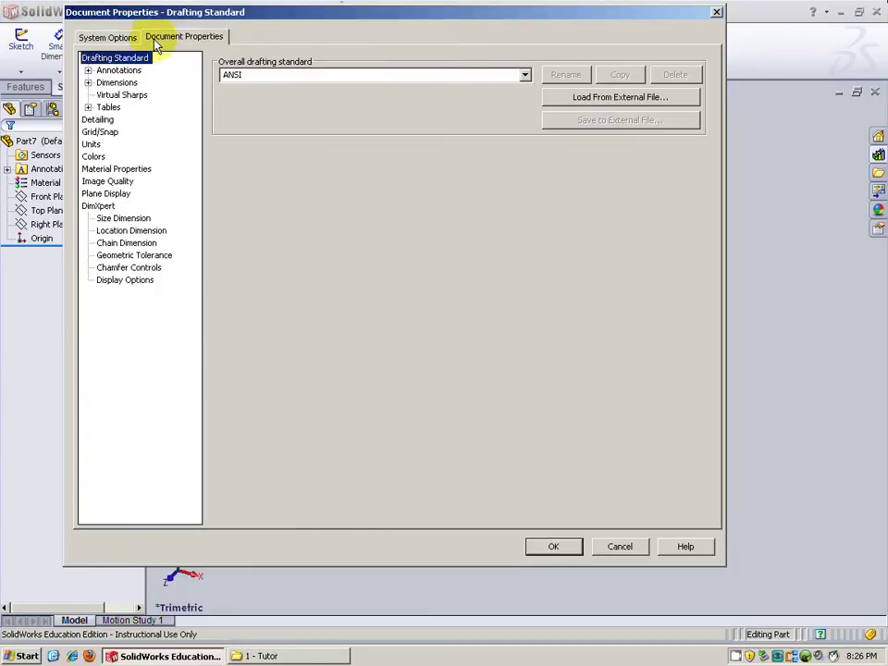
left_click(90, 145)
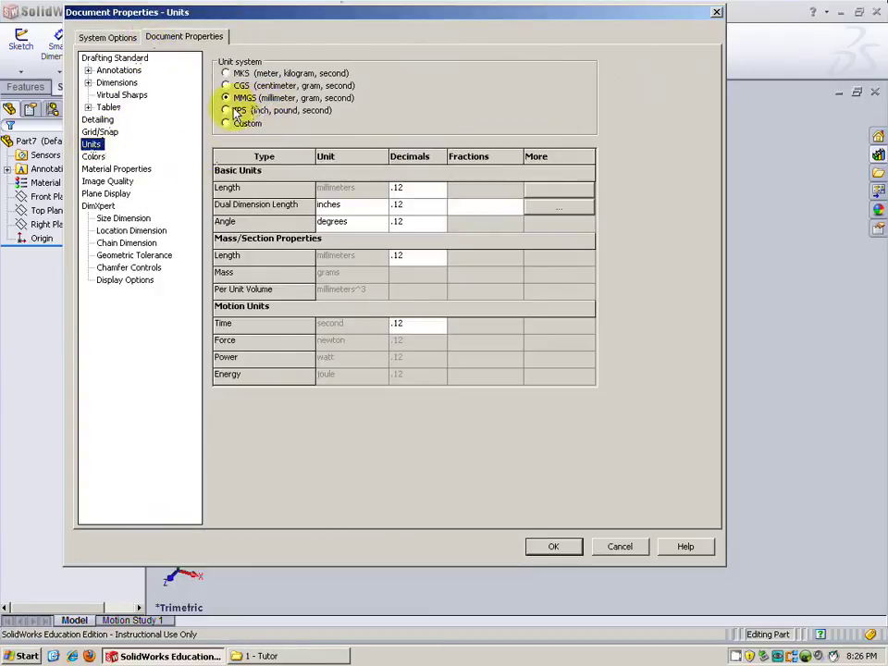
left_click(226, 110)
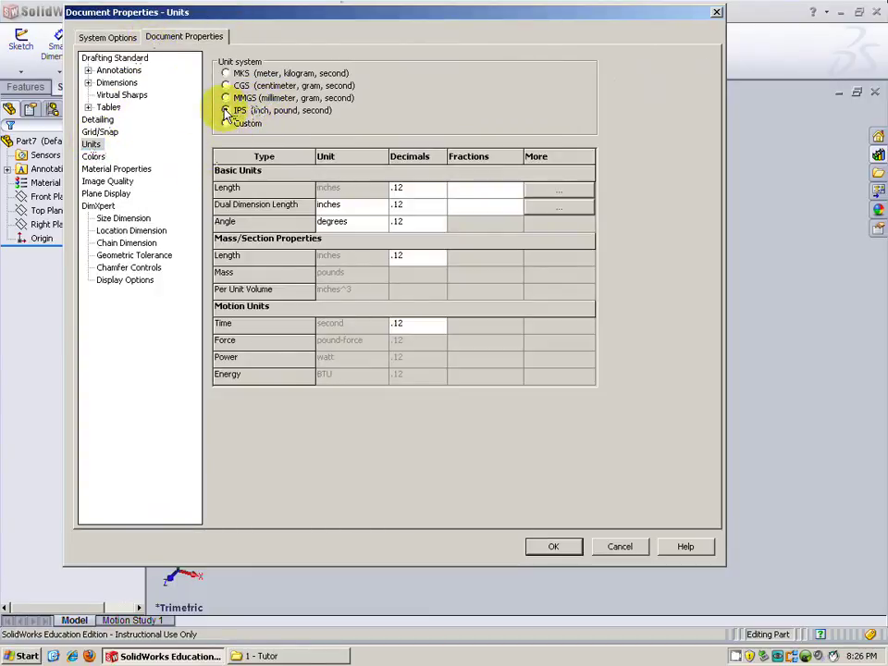
- Set four decimal places (.1234) for length, dual dimension length, angle, mass/section length and motion time, and apply the document properties
left_click(441, 187)
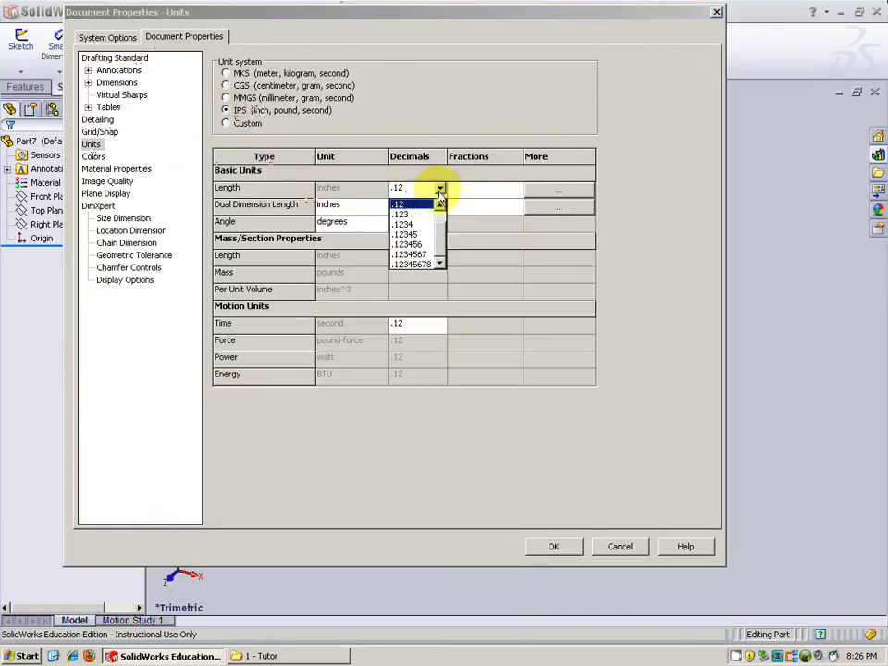
left_click(404, 225)
left_click(440, 205)
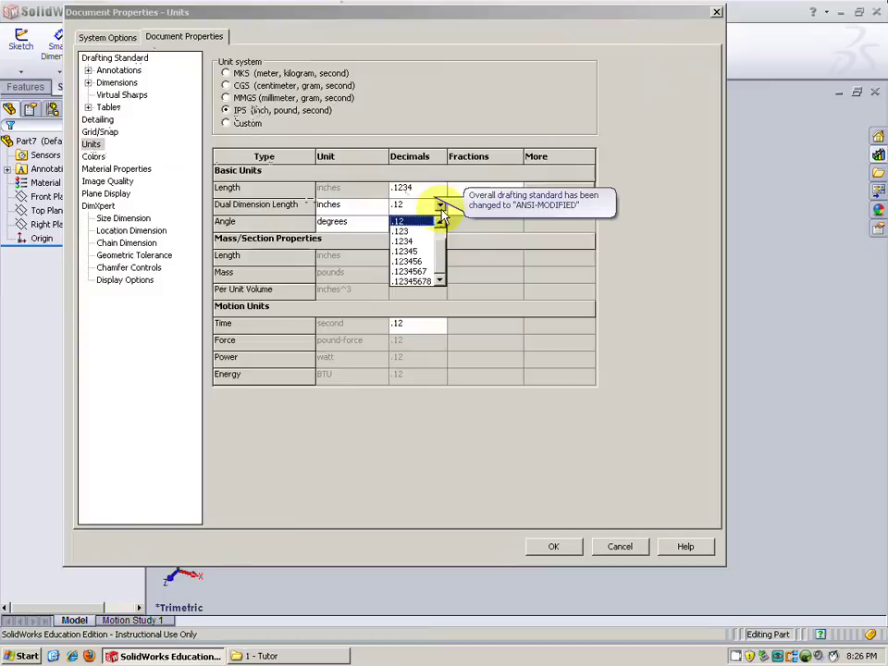
left_click(404, 241)
left_click(440, 224)
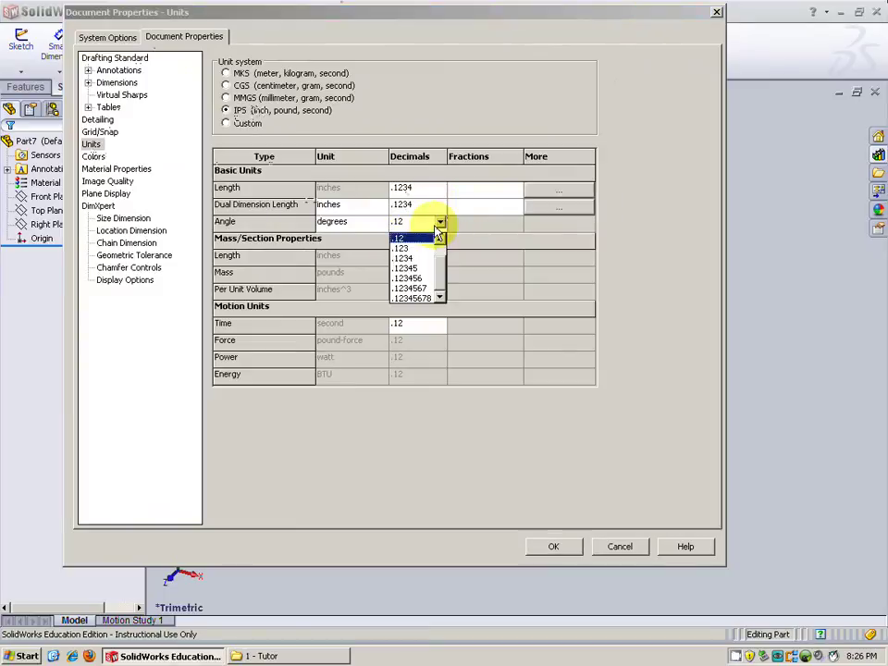
left_click(415, 259)
left_click(440, 255)
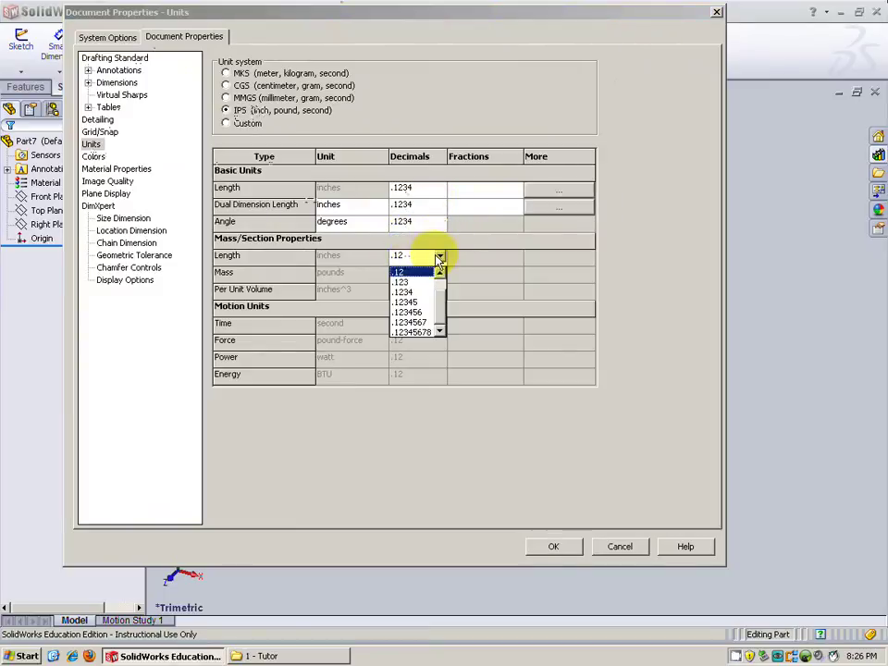
left_click(407, 292)
left_click(418, 326)
left_click(413, 360)
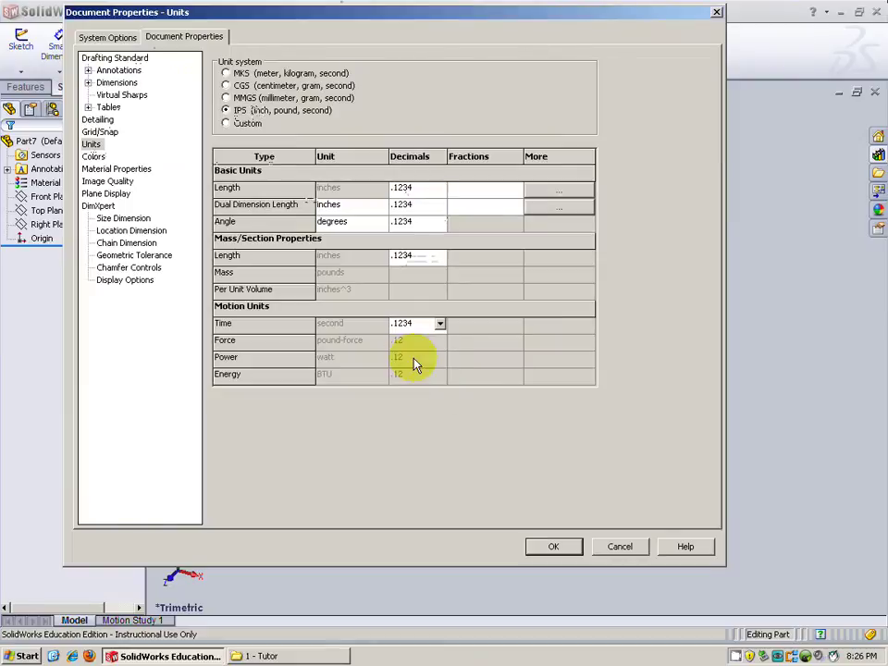
left_click(553, 548)
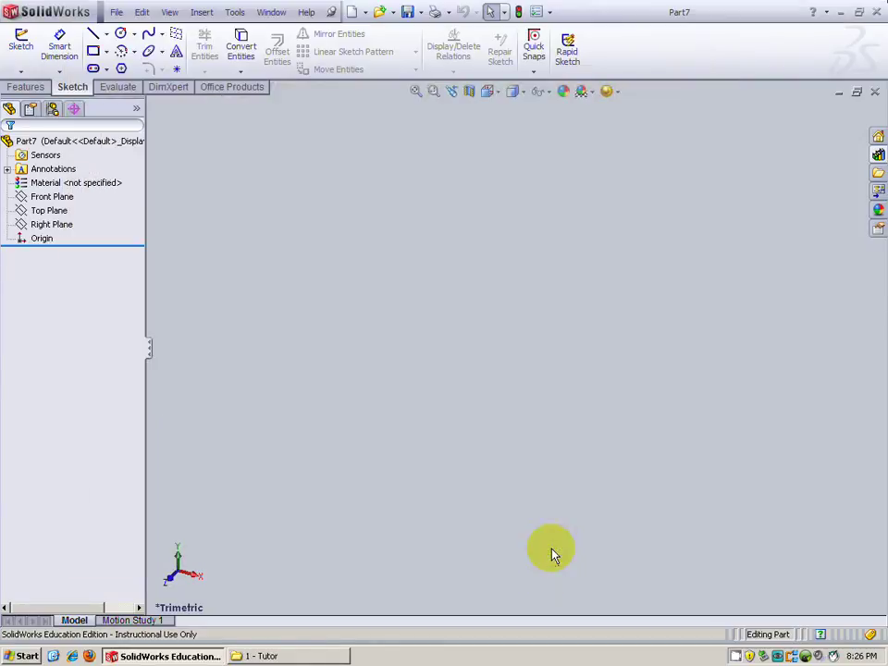
- Sketch a circle with a radius of about 1.54 in on the Top Plane, centred on the origin
left_click(21, 42)
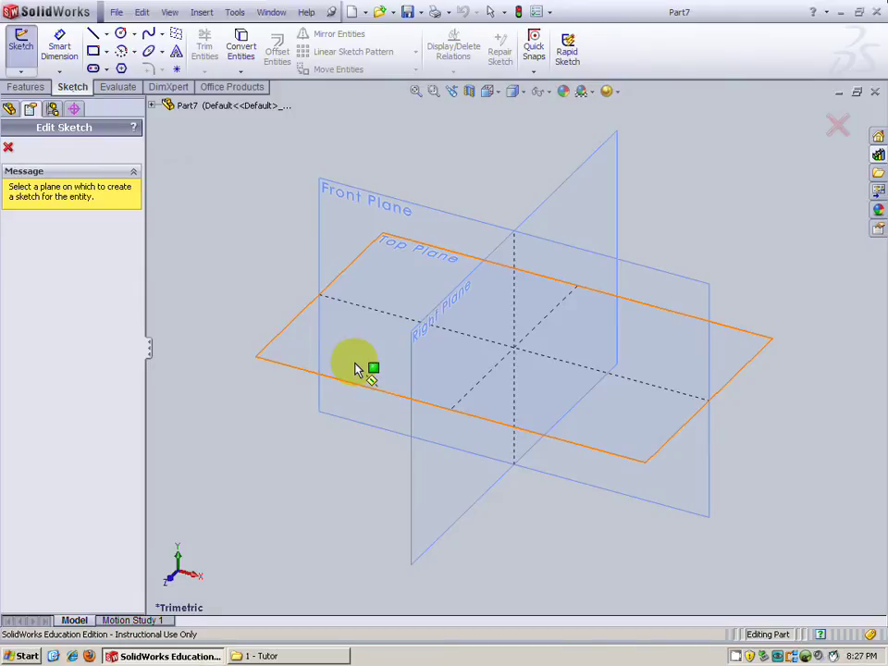
left_click(359, 370)
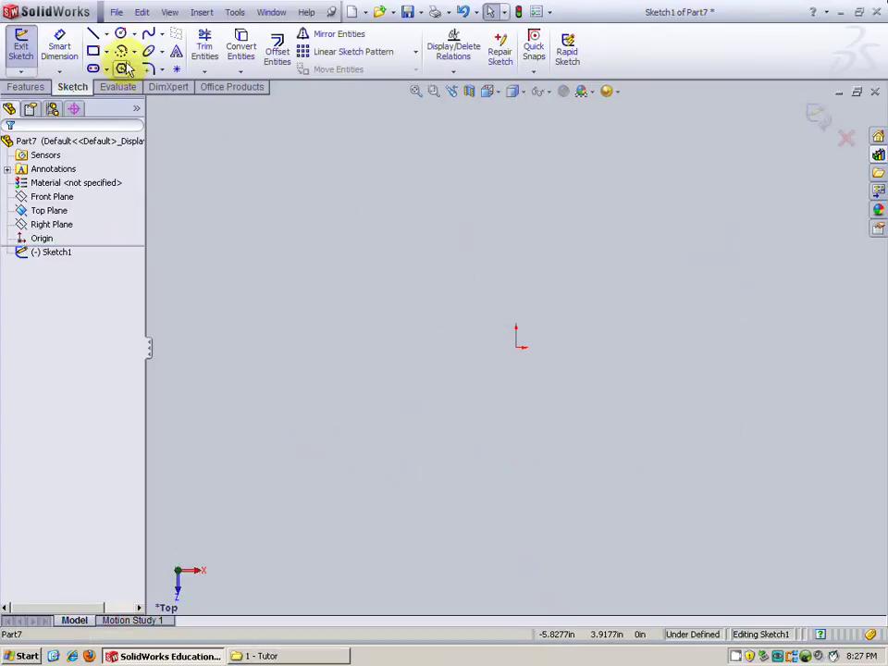
left_click(120, 35)
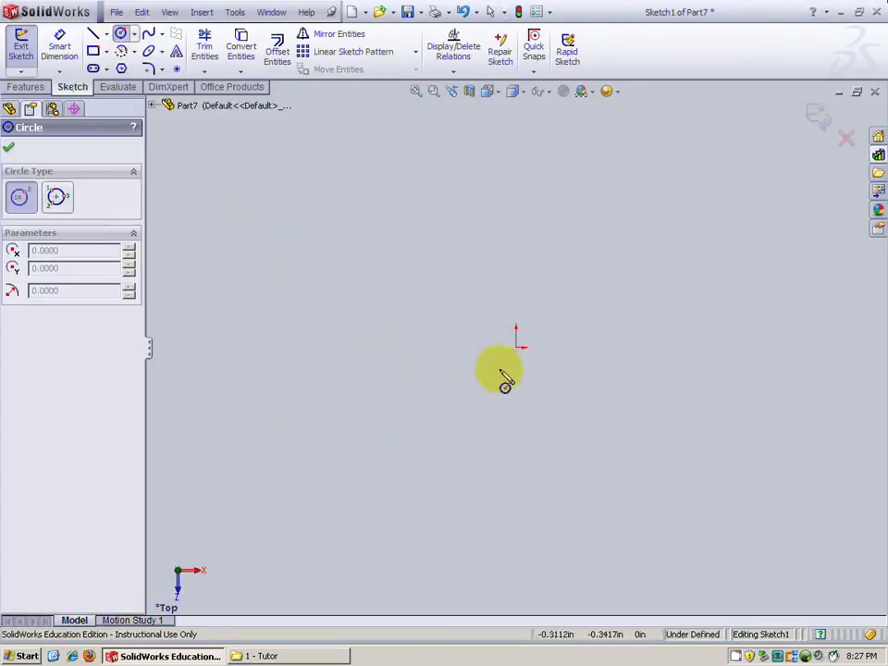
left_click(516, 349)
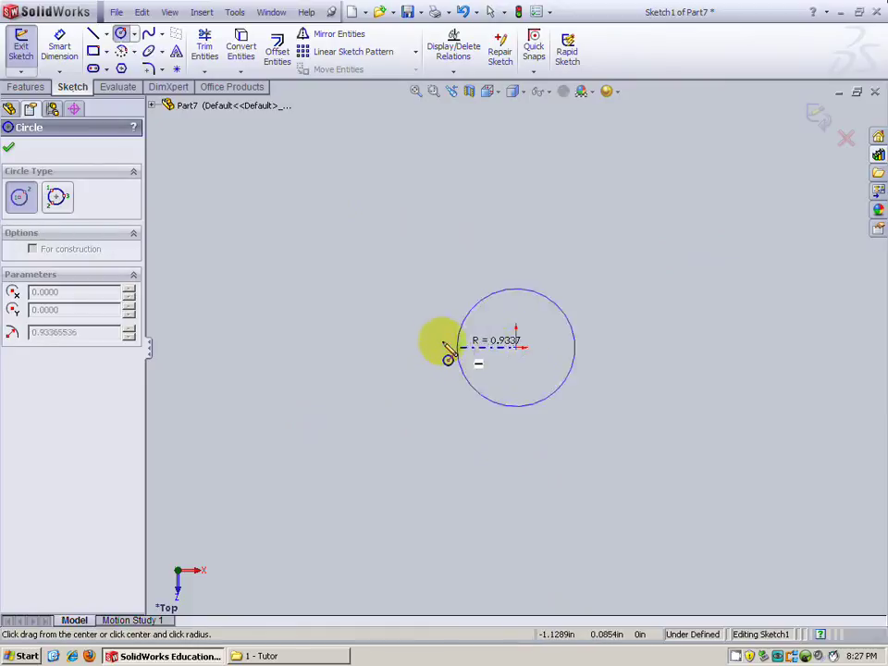
left_click(422, 344)
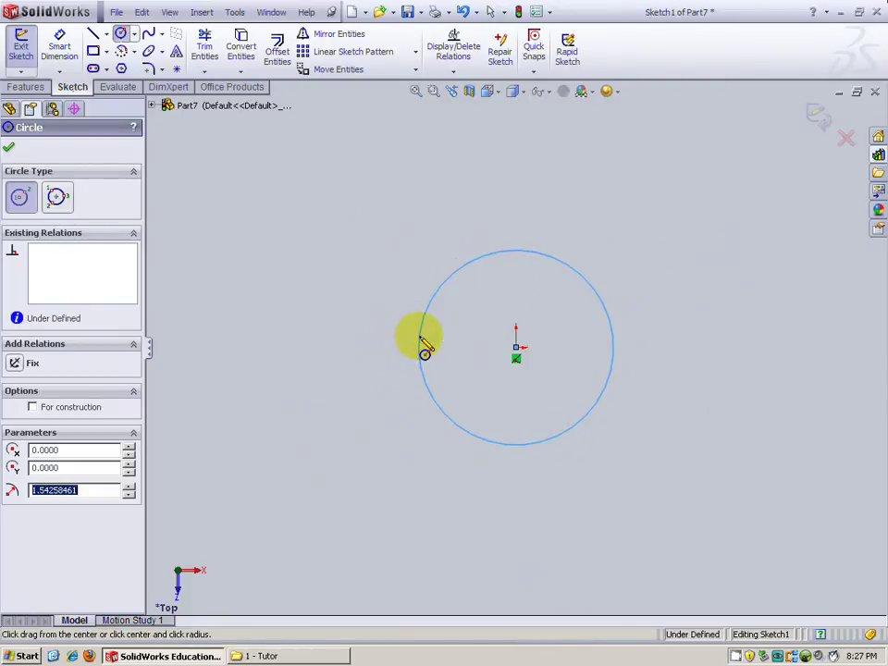
- Dimension the circle's diameter as 7/8 in
left_click(60, 45)
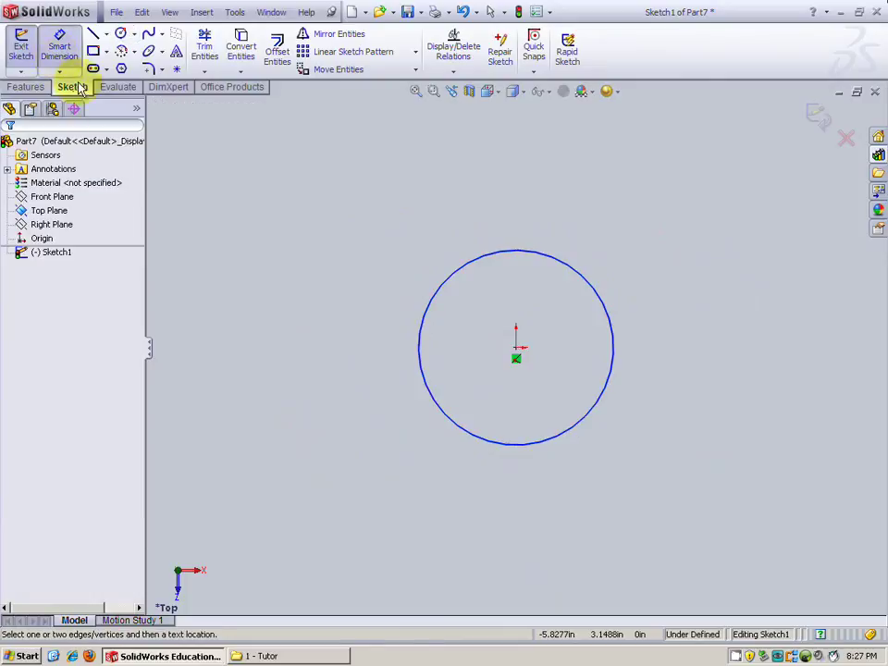
left_click(431, 312)
left_click(310, 339)
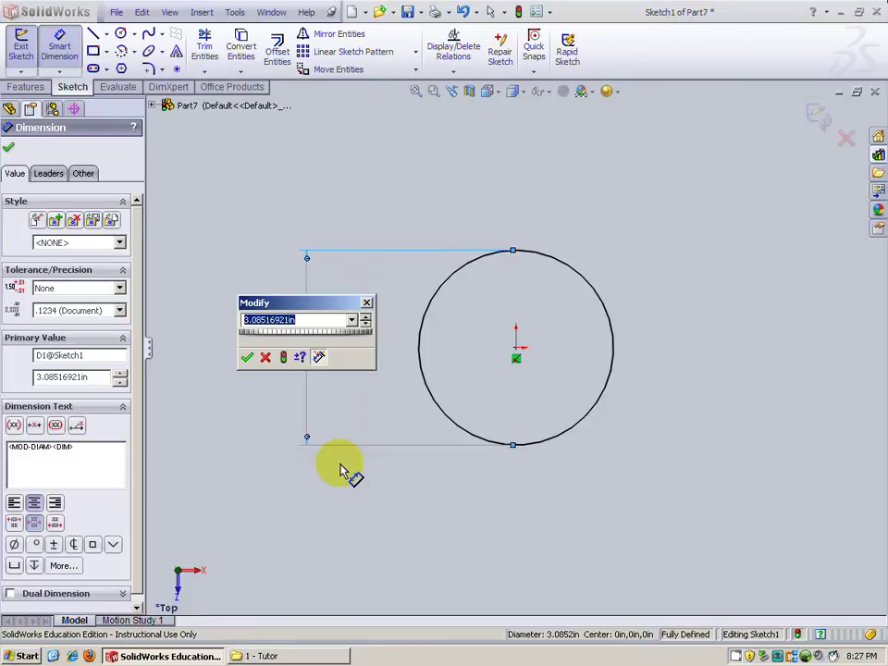
type("7/8")
key("Return")
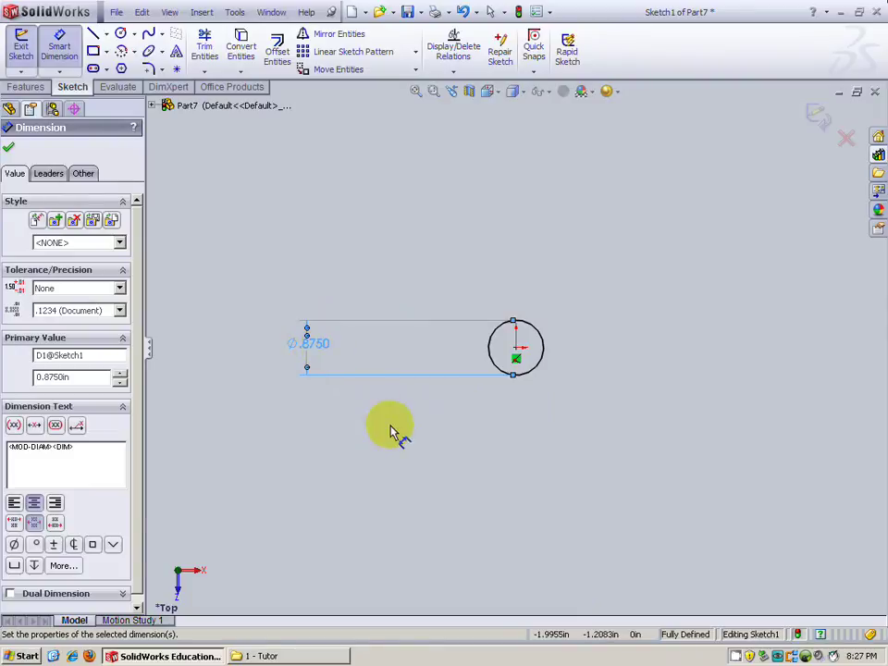
- Move the diameter dimension closer to the circle and finish the sketch
scroll(564, 348, "down", 5)
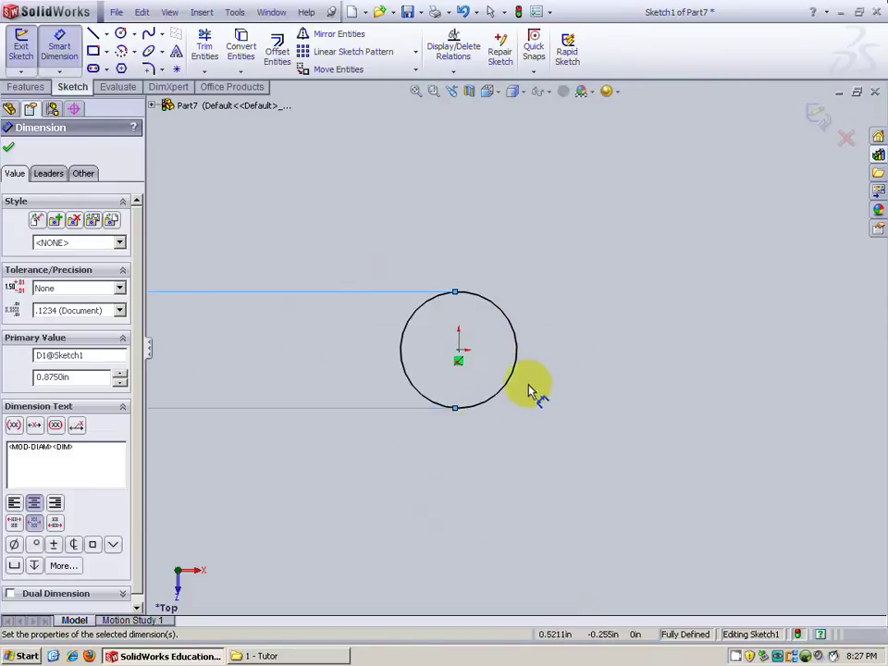
scroll(422, 421, "up", 4)
left_click_drag(242, 350, 440, 345)
scroll(512, 403, "up", 1)
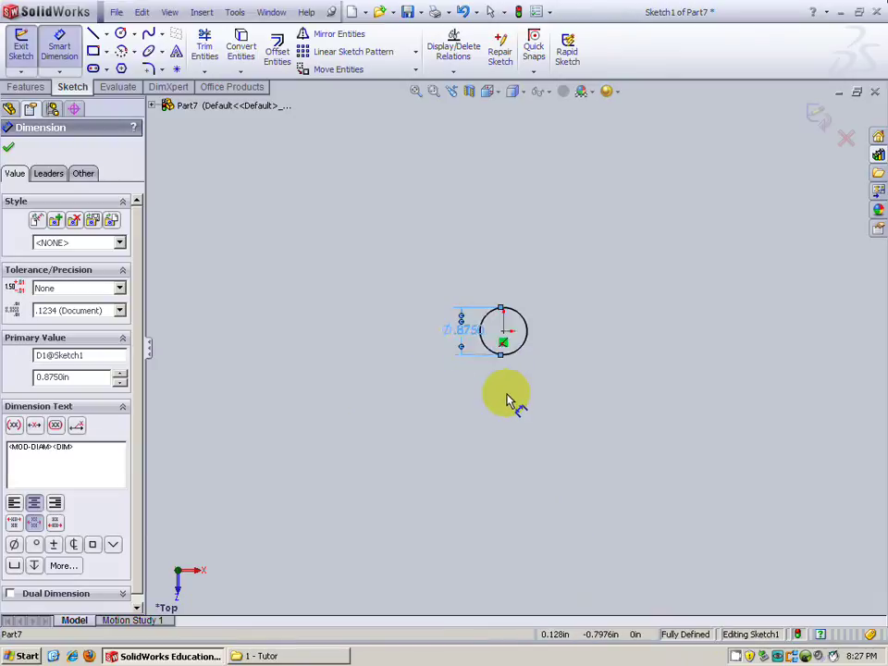
scroll(476, 413, "down", 5)
scroll(537, 370, "down", 1)
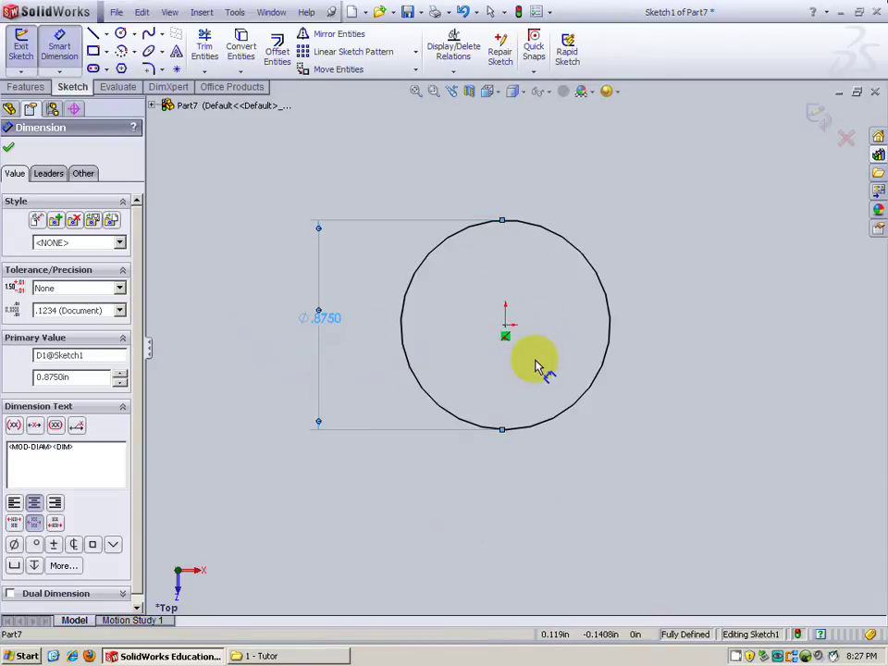
left_click(23, 46)
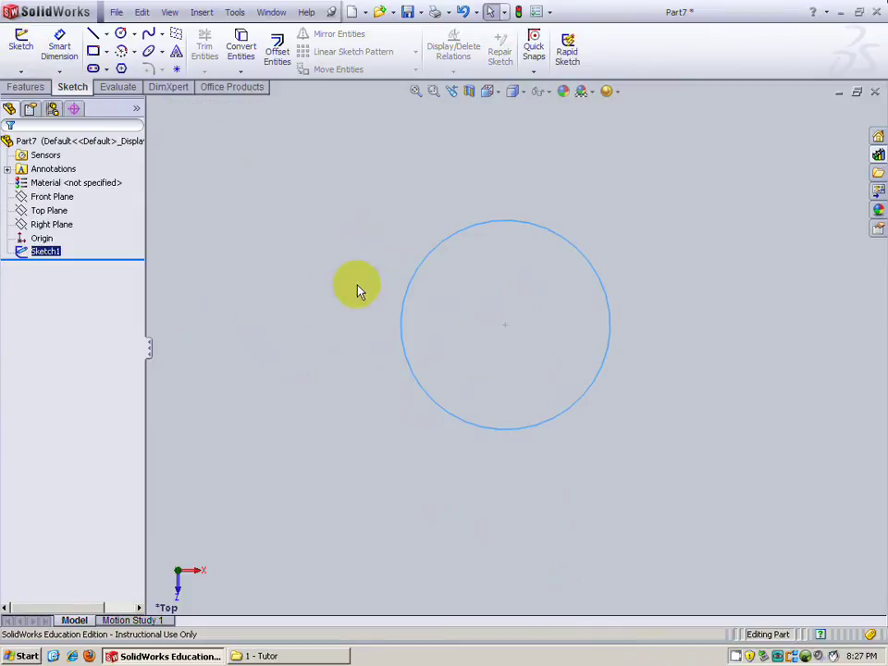
- Extrude the circle sketch upward as a blind boss with a depth of 1.5 in
left_click(24, 86)
left_click(29, 58)
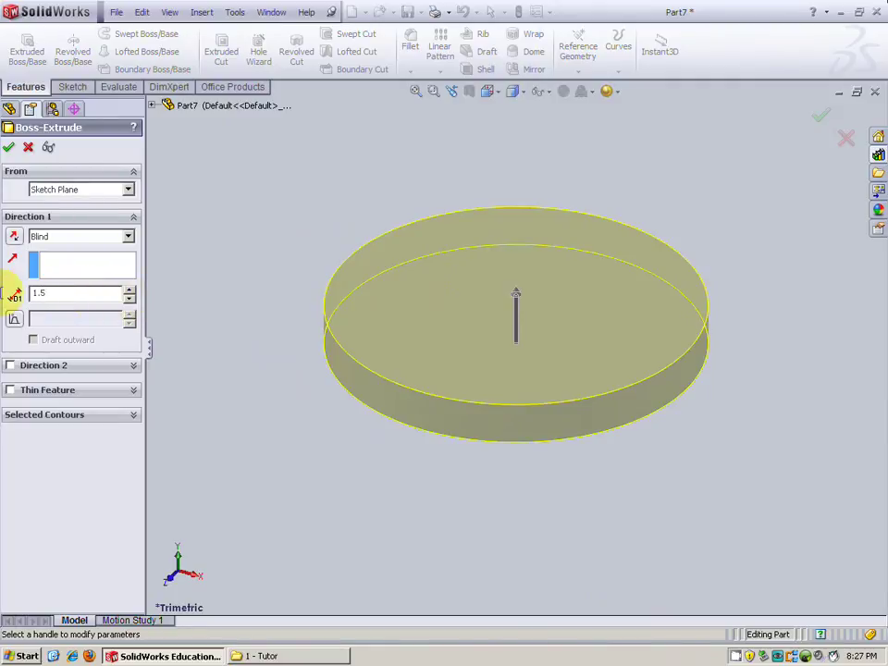
left_click(14, 237)
left_click(15, 236)
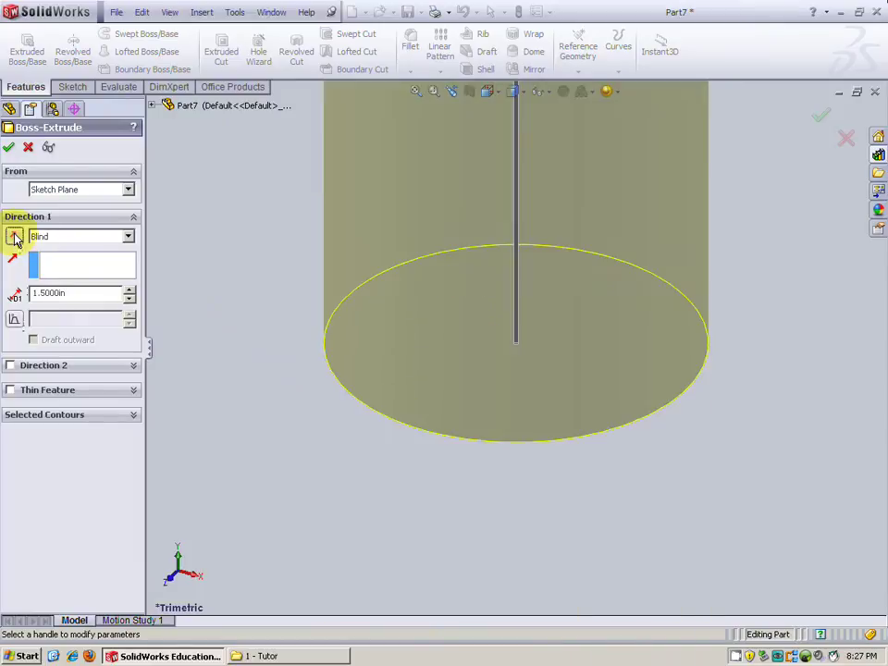
left_click(15, 237)
left_click(15, 237)
scroll(507, 417, "up", 5)
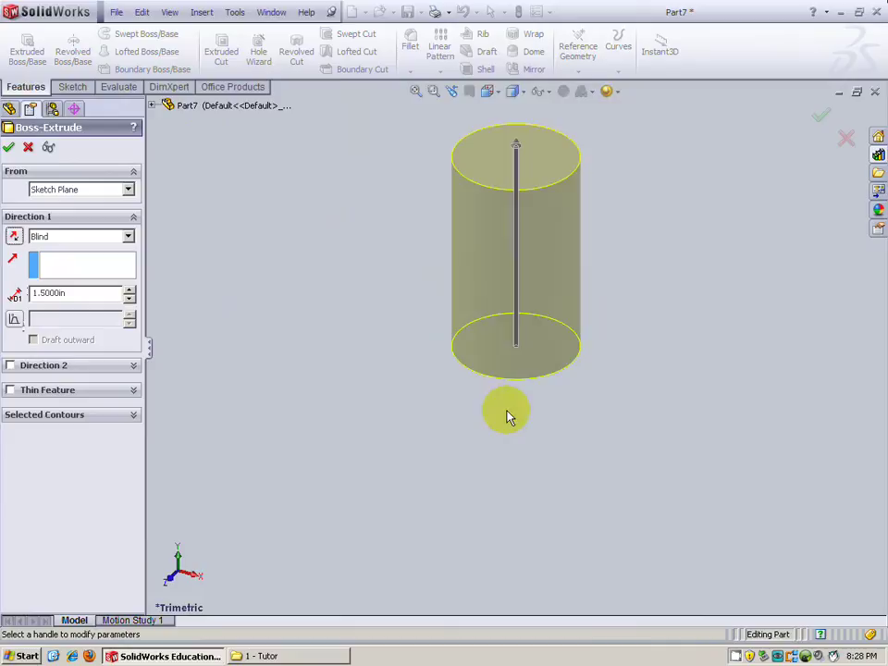
left_click(9, 149)
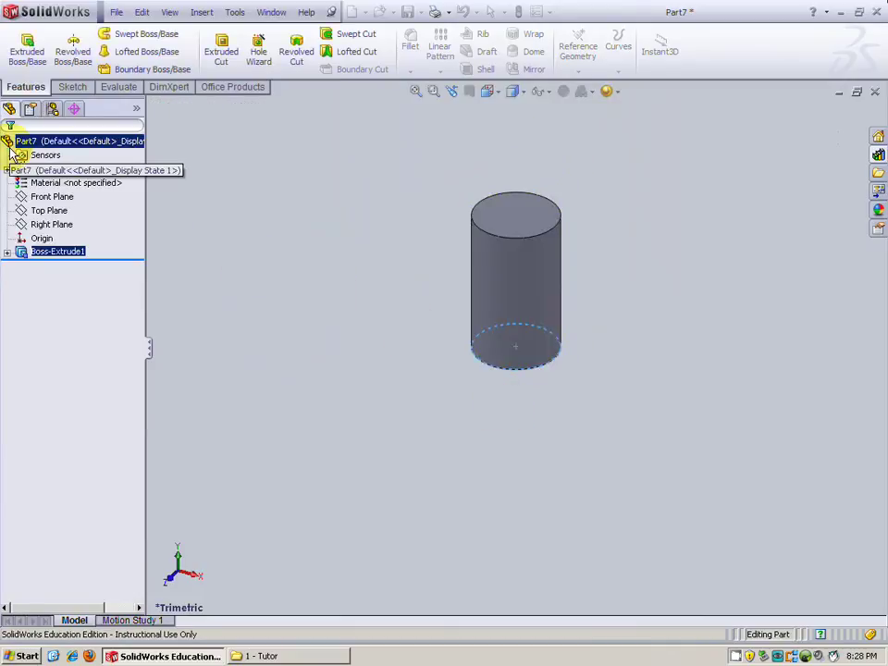
- Assign the Pine material from the Woods category of SolidWorks Materials to the part
middle_click_drag(590, 477, 522, 283)
left_click(92, 184)
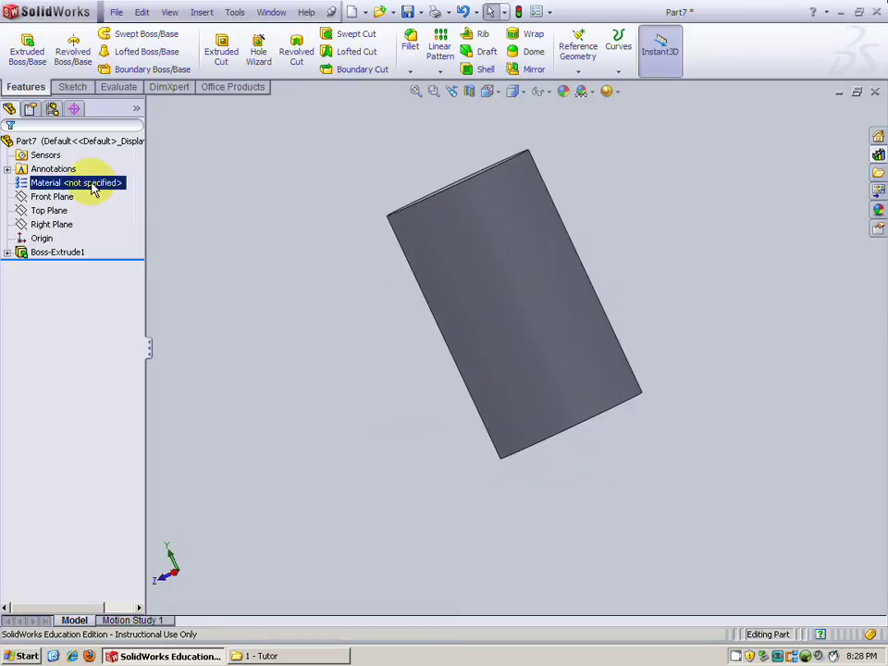
right_click(93, 190)
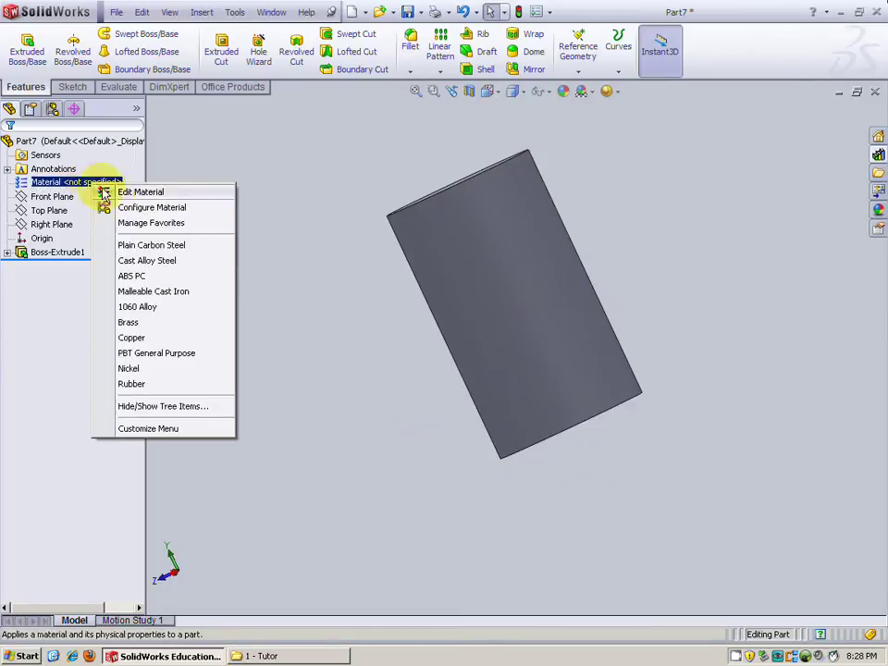
left_click(121, 193)
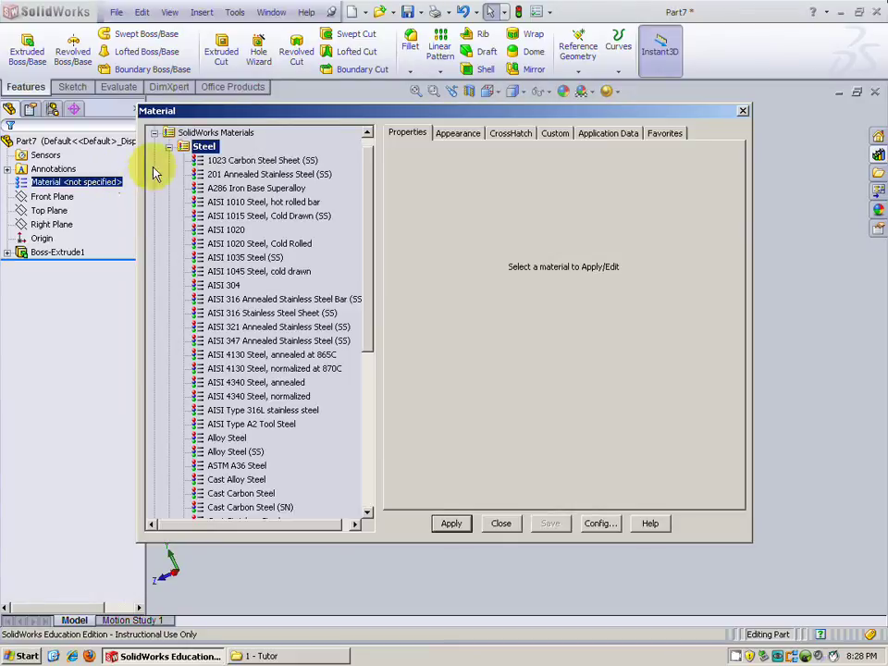
left_click(168, 146)
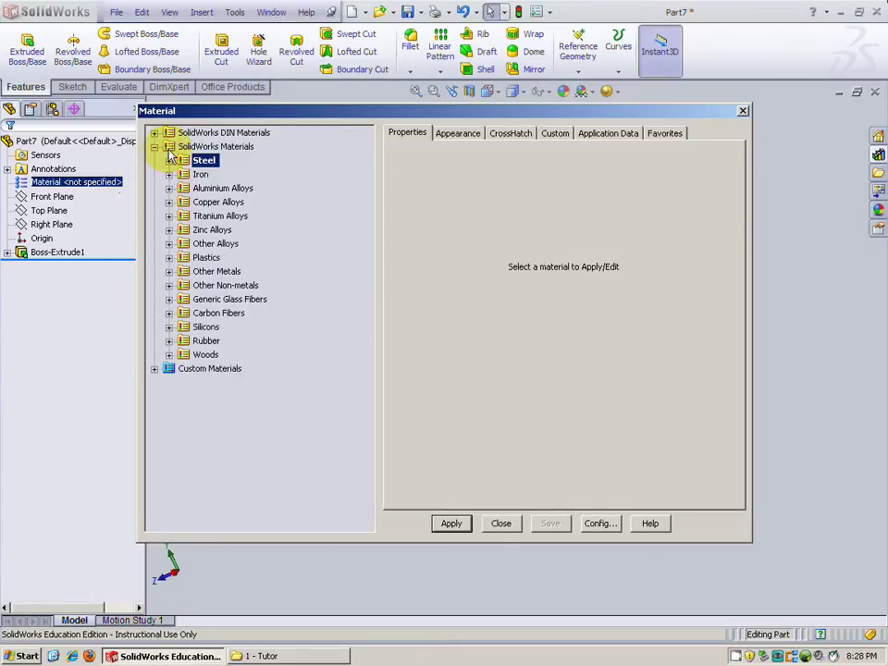
left_click(169, 355)
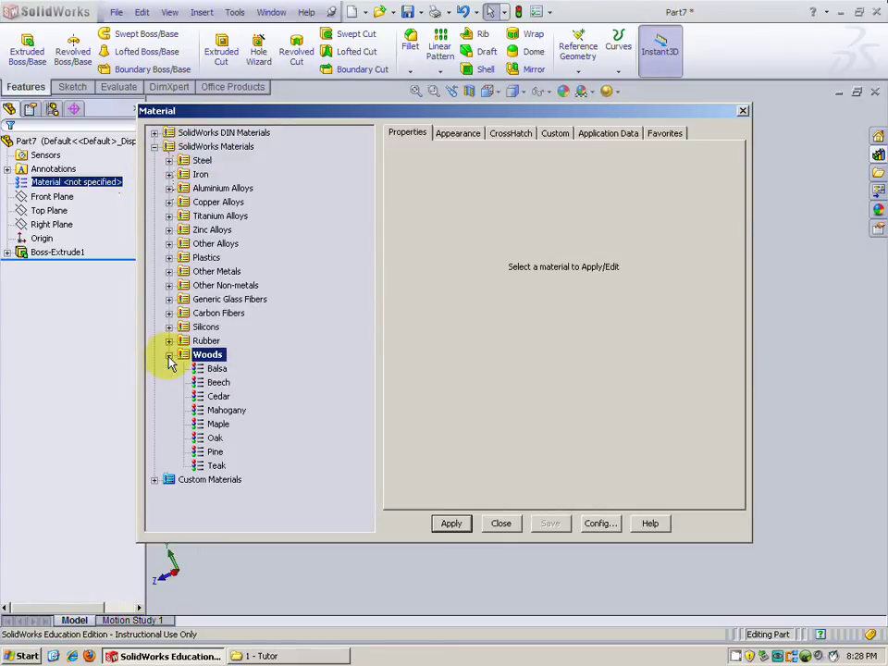
left_click(215, 452)
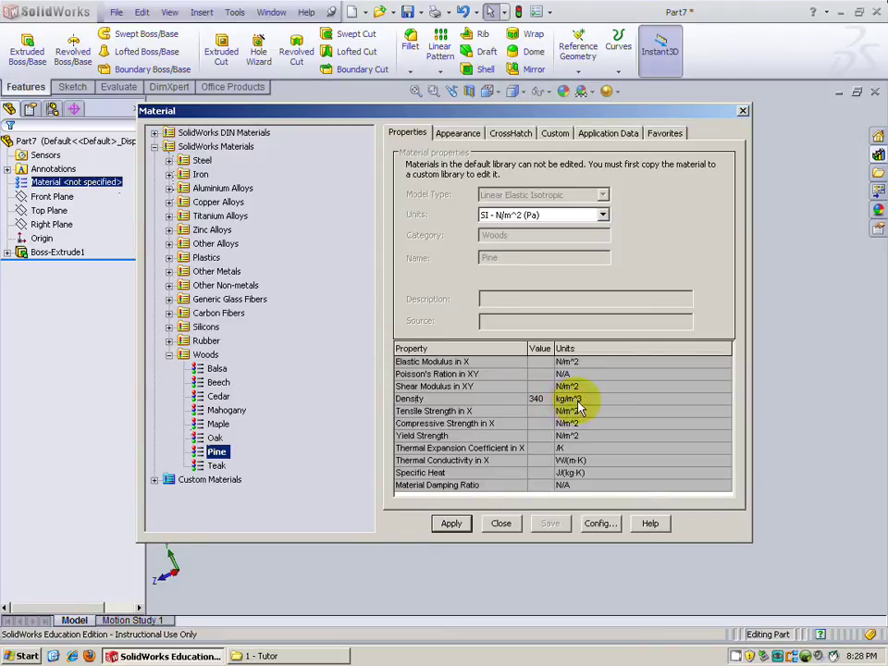
left_click(452, 525)
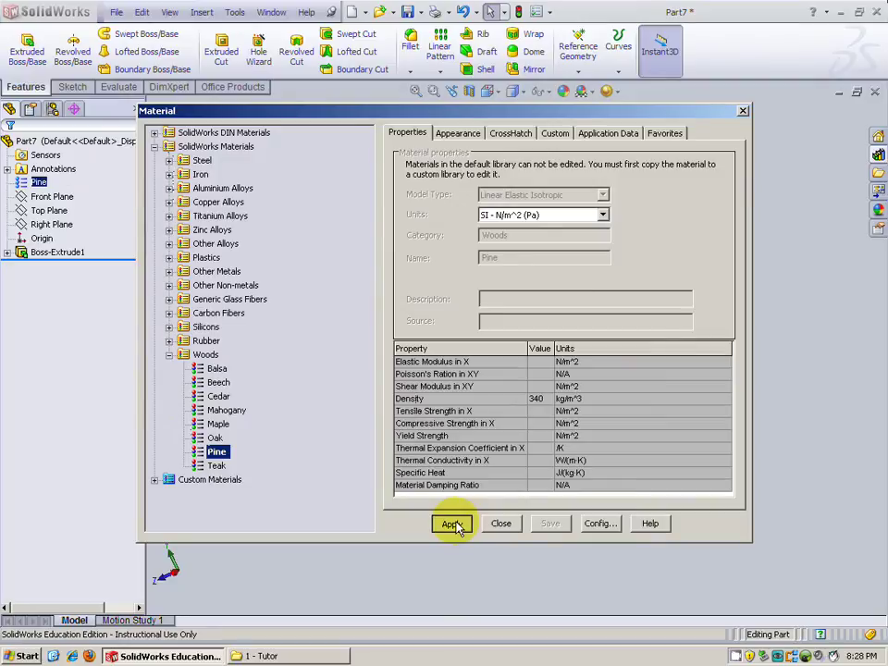
left_click(498, 525)
- Begin a constant-radius fillet on the circular edge at the cylinder's lower end
middle_click_drag(480, 477, 486, 296)
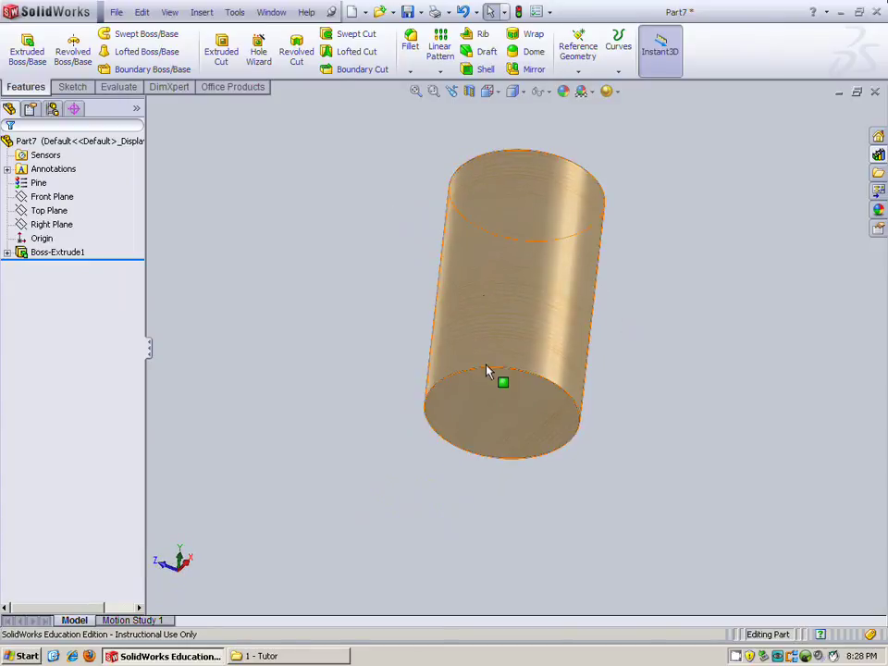
left_click(410, 48)
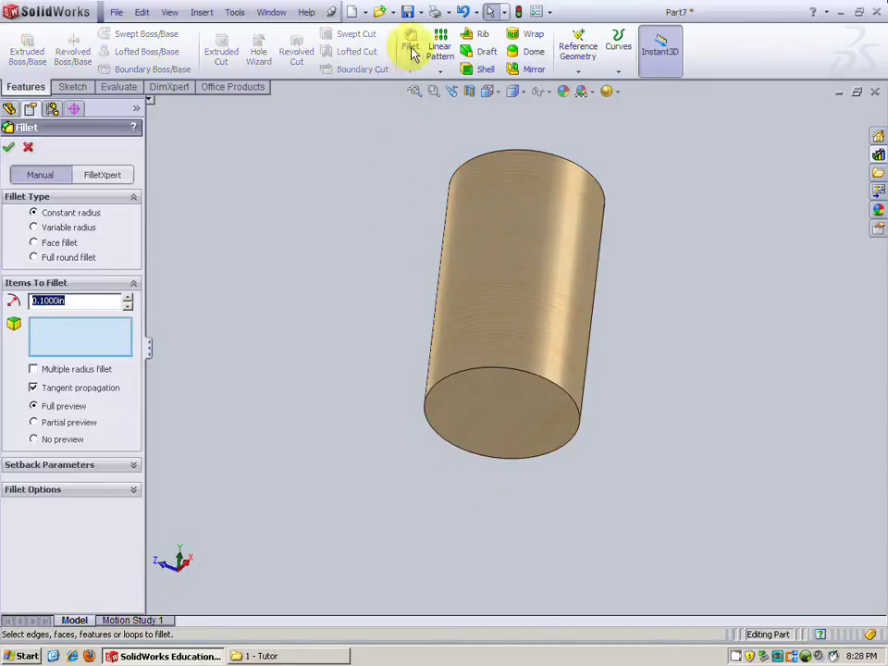
left_click(491, 376)
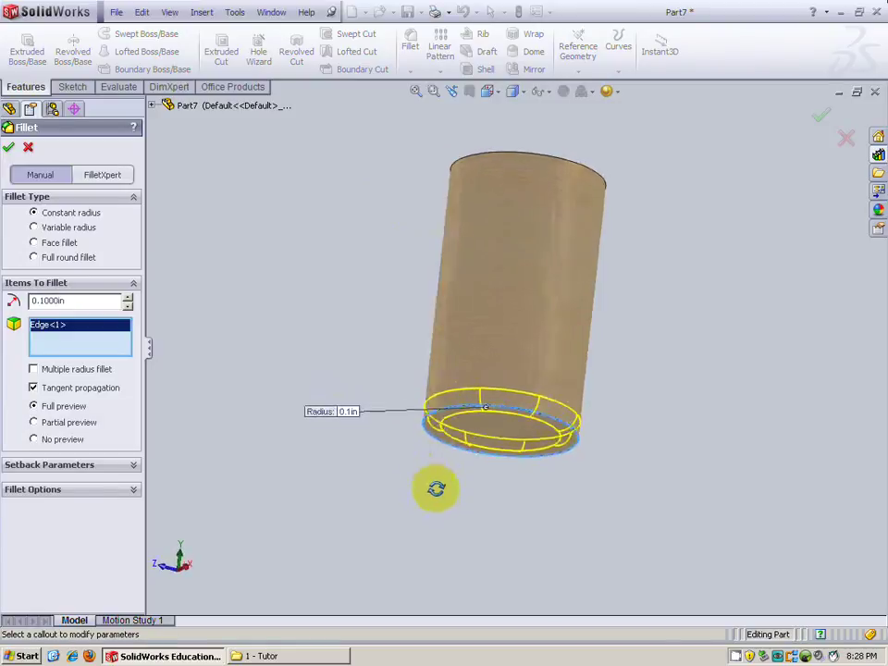
middle_click_drag(436, 489, 421, 446)
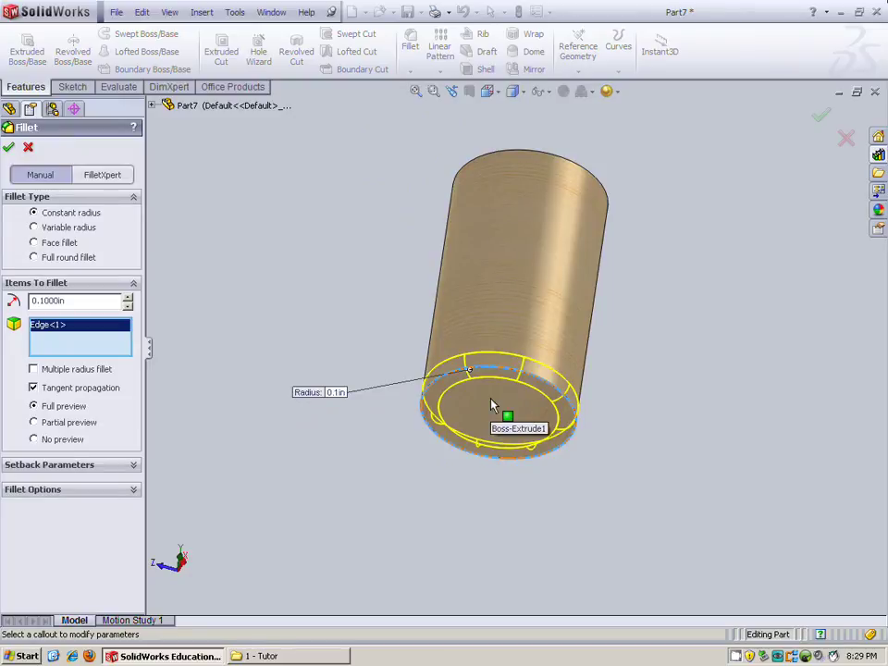
middle_click_drag(492, 406, 450, 470)
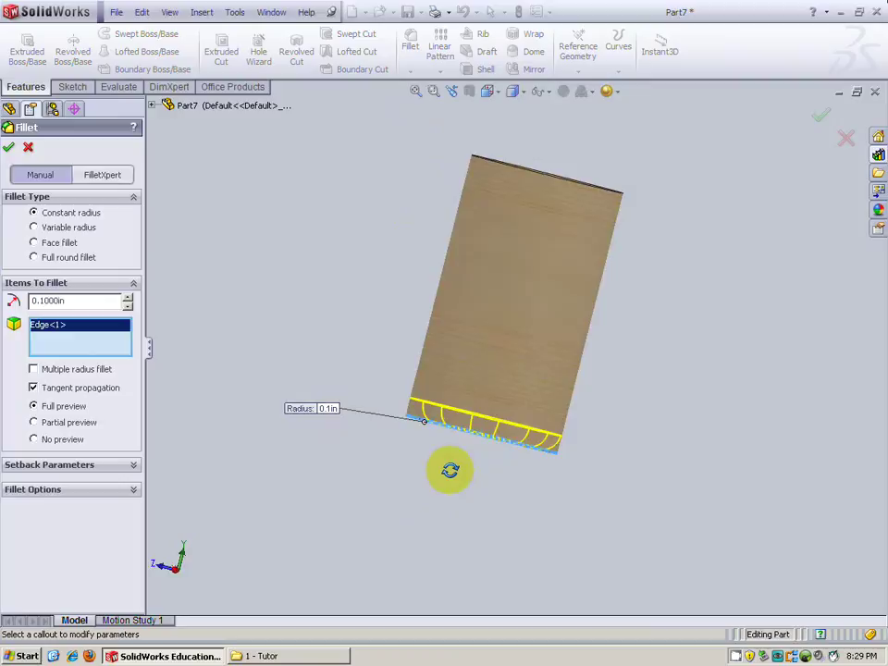
- Try a 0.15 in radius for the fillet on the cylinder's lower edge
left_click_drag(118, 301, 12, 300)
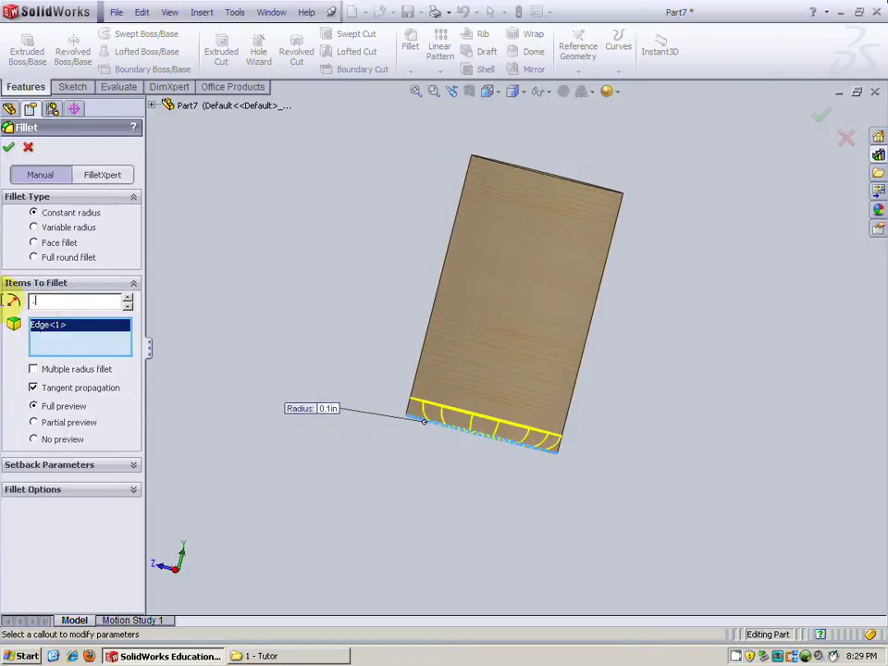
type(".15")
key("Return")
middle_click_drag(288, 476, 333, 475)
- Set the lower edge's fillet radius to 0.1 in with full preview and create the fillet
left_click_drag(119, 301, 12, 301)
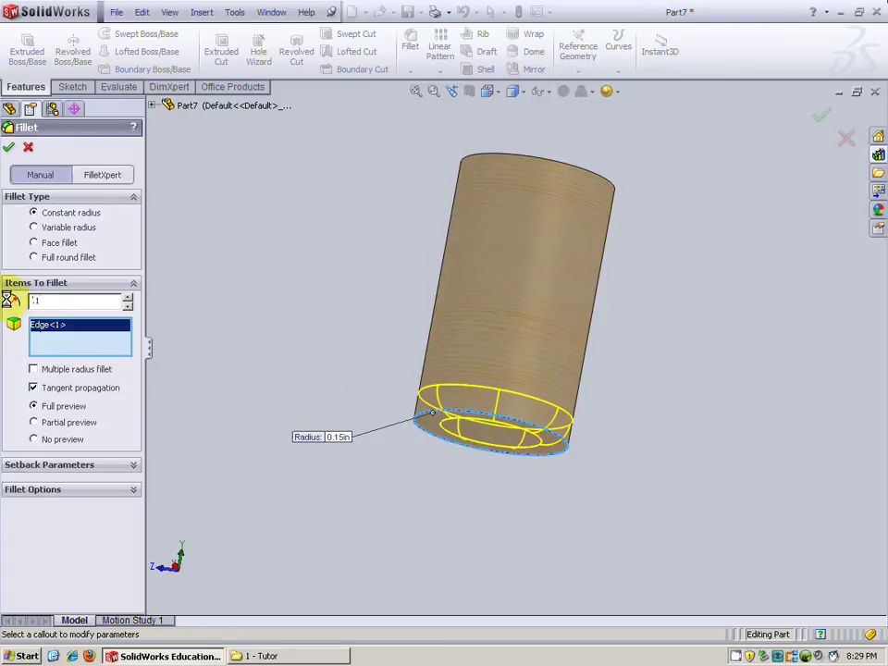
type(".1")
key("Return")
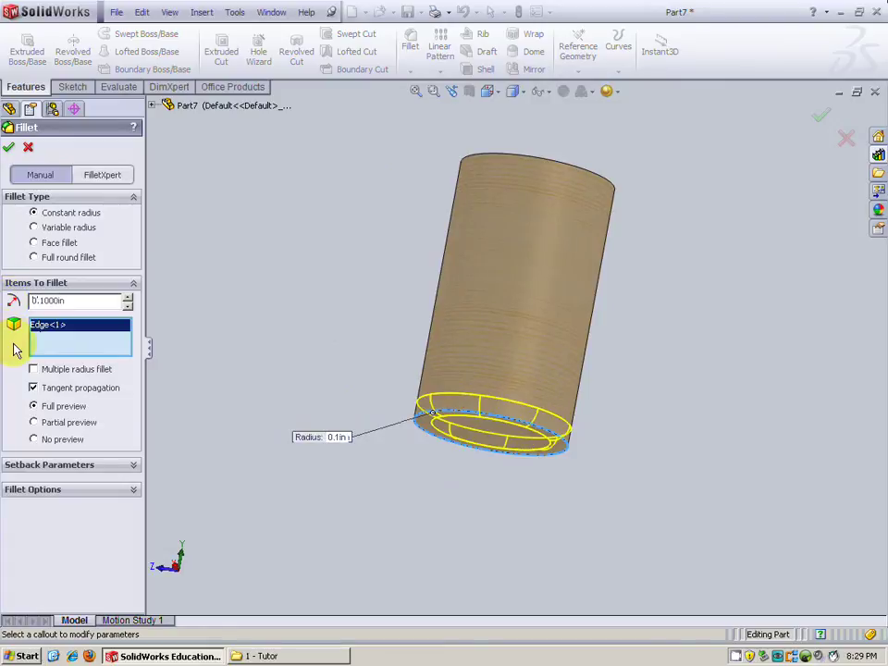
left_click(34, 407)
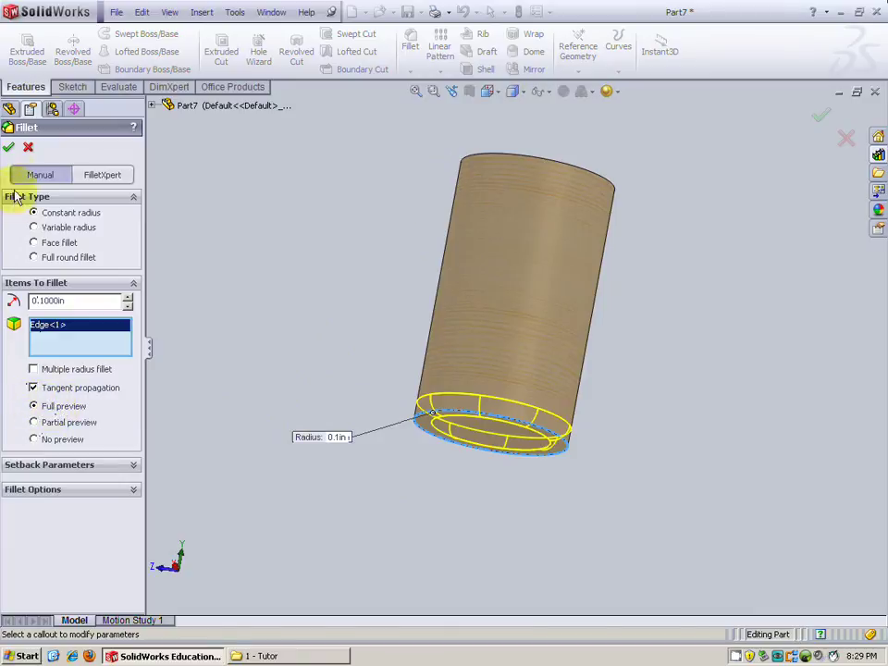
left_click(8, 148)
- Sketch a circle with a radius of about 0.24 in on the filleted end face, centred on the origin
middle_click_drag(282, 442, 321, 344)
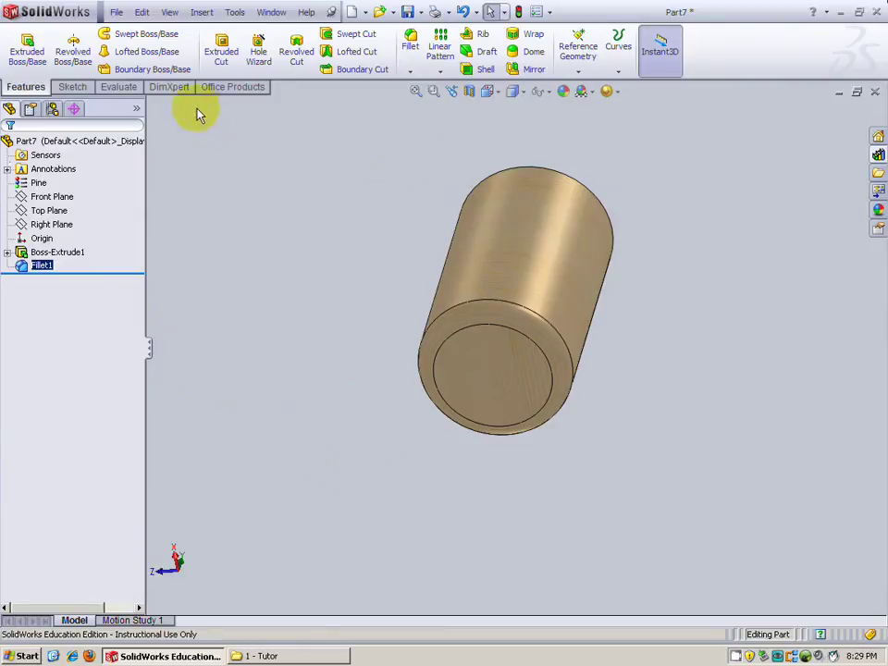
left_click(72, 87)
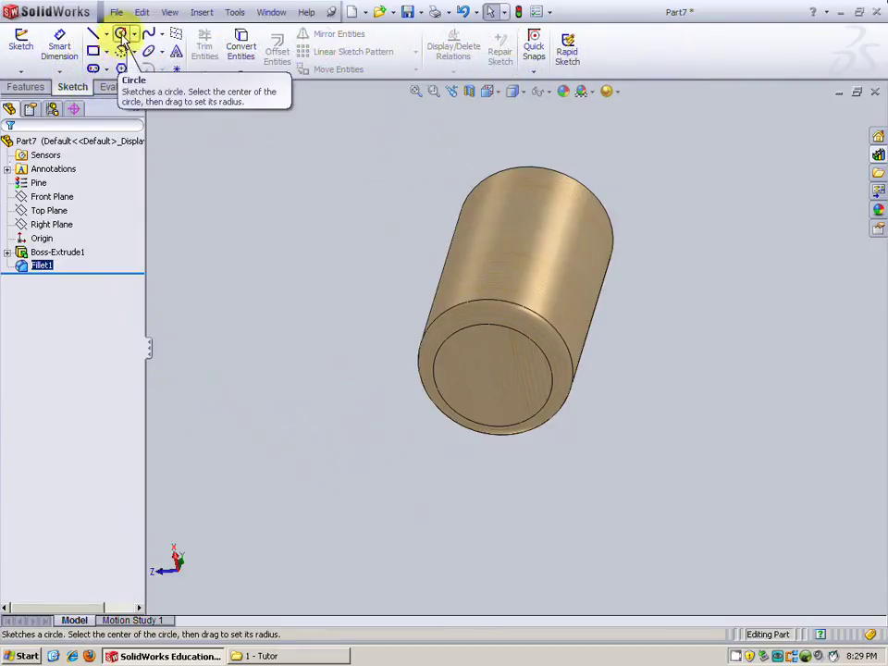
left_click(121, 35)
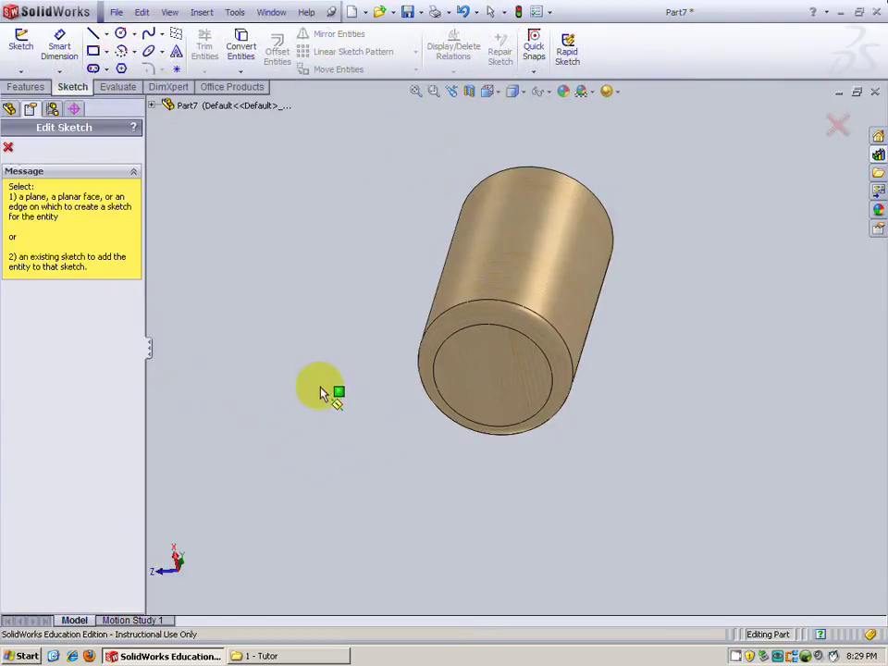
mouse_move(323, 391)
middle_mouse_down()
mouse_move(321, 298)
mouse_move(331, 313)
middle_mouse_up()
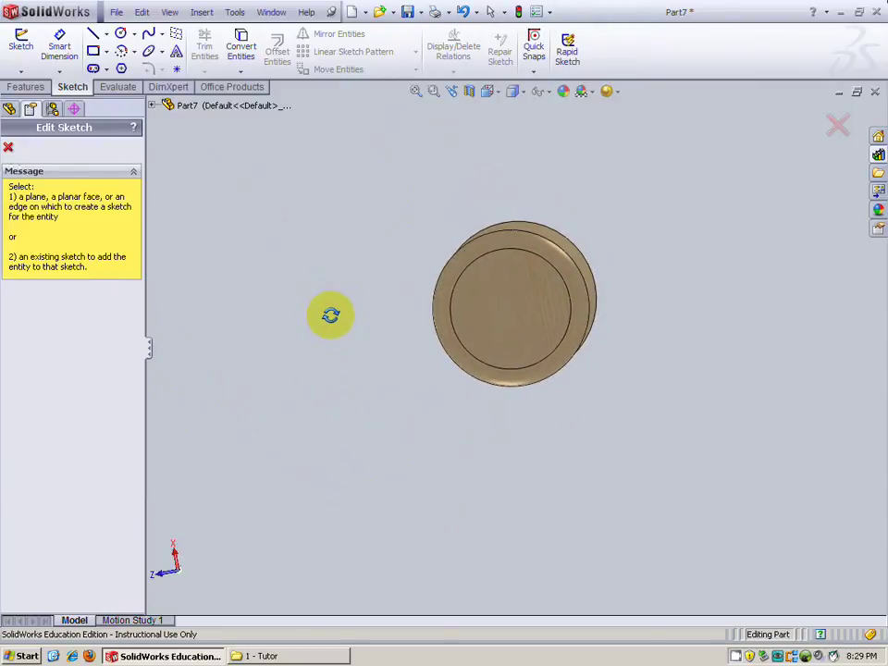
left_click(491, 333)
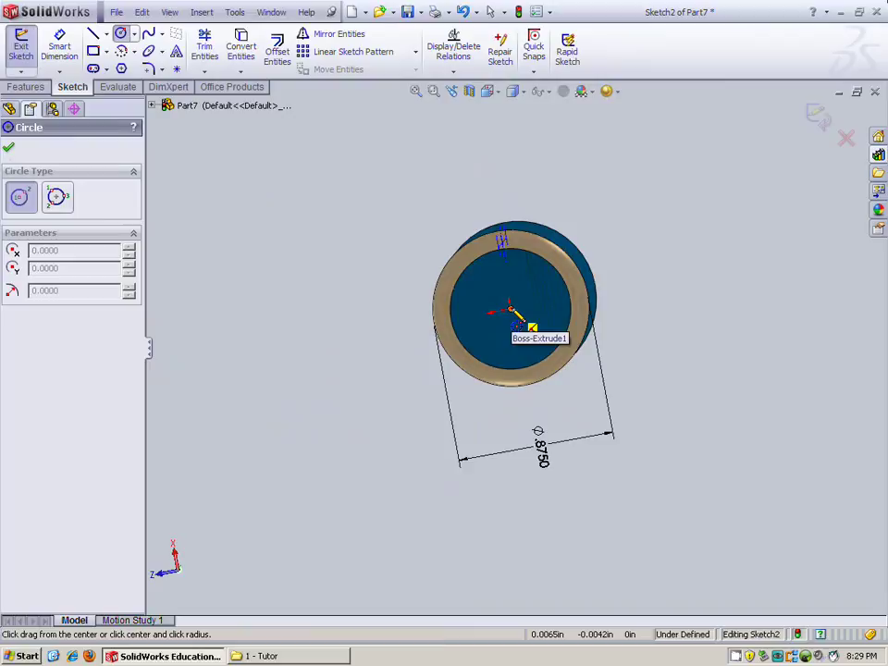
left_click(511, 311)
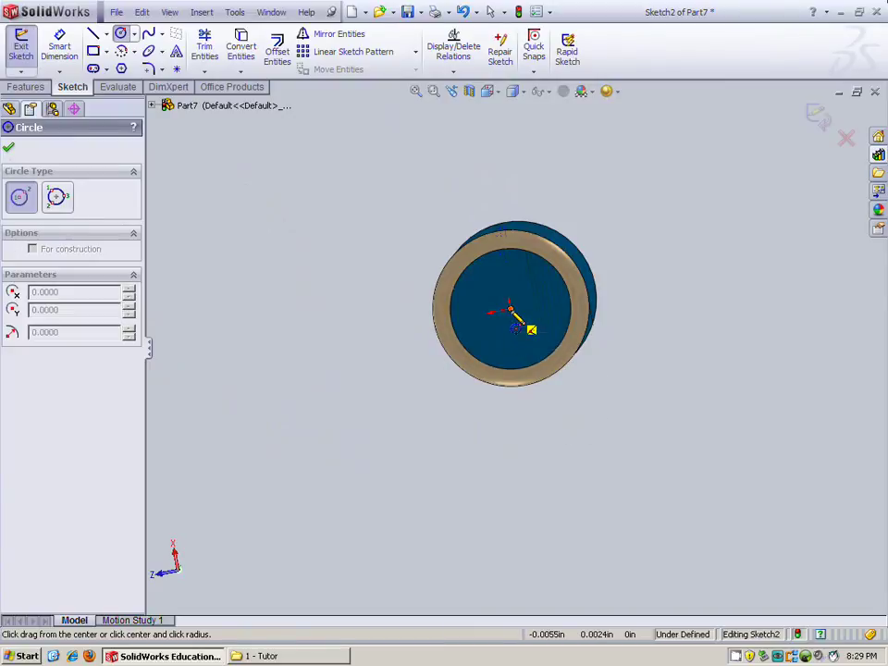
left_click(469, 316)
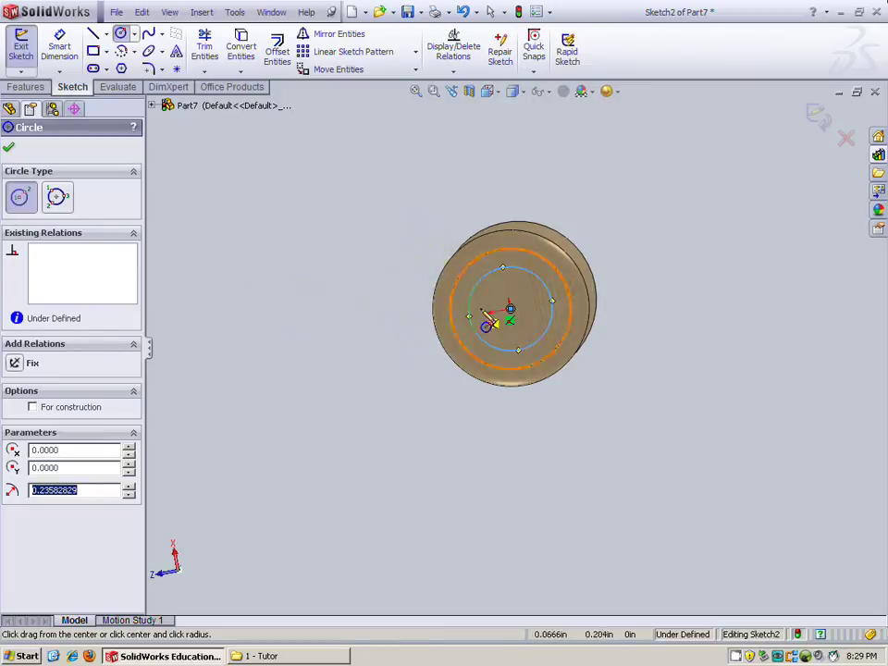
- Dimension the end-face circle's diameter as 3/8 in and finish the sketch
left_click(59, 48)
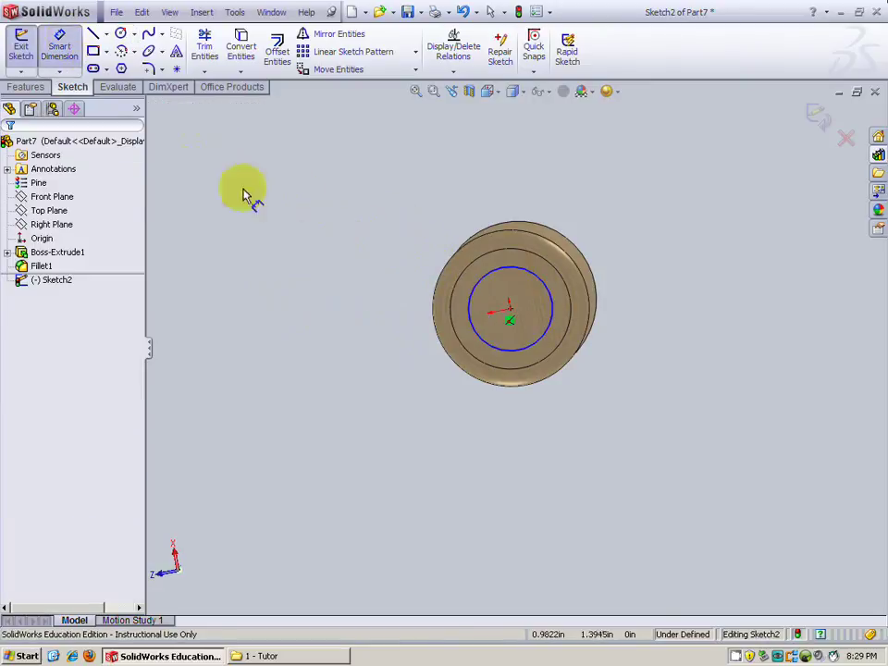
left_click(469, 313)
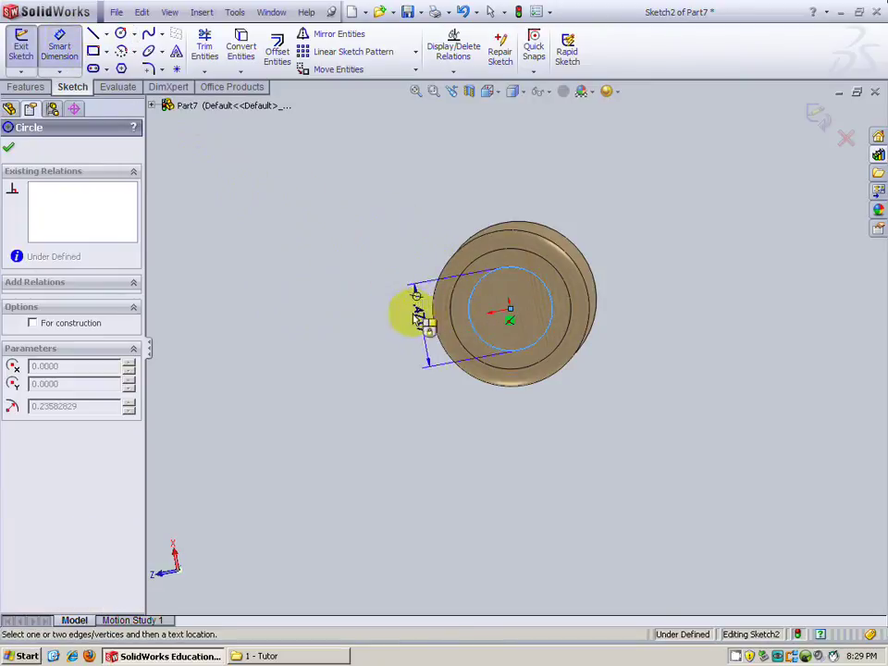
left_click(352, 340)
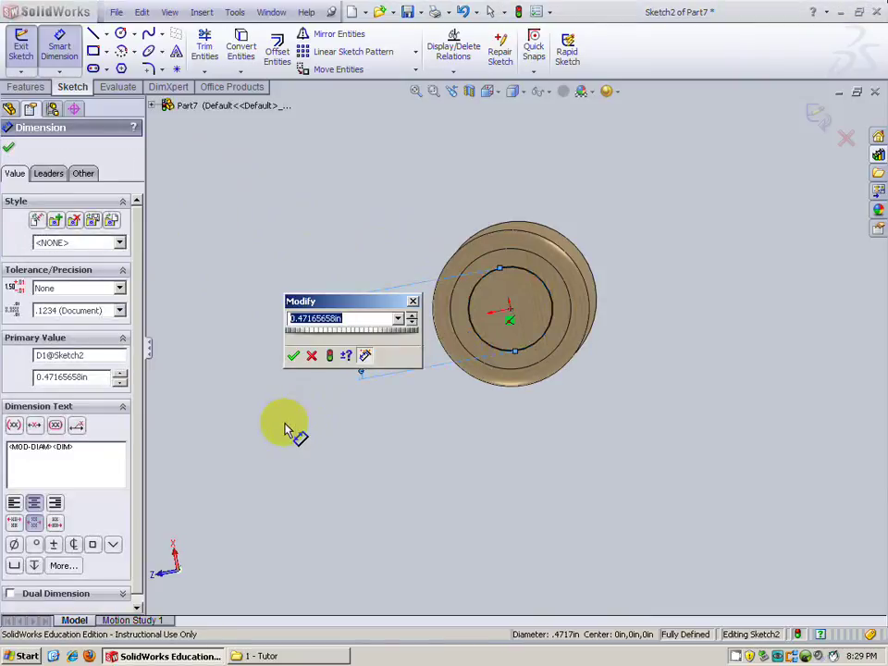
type("3/8")
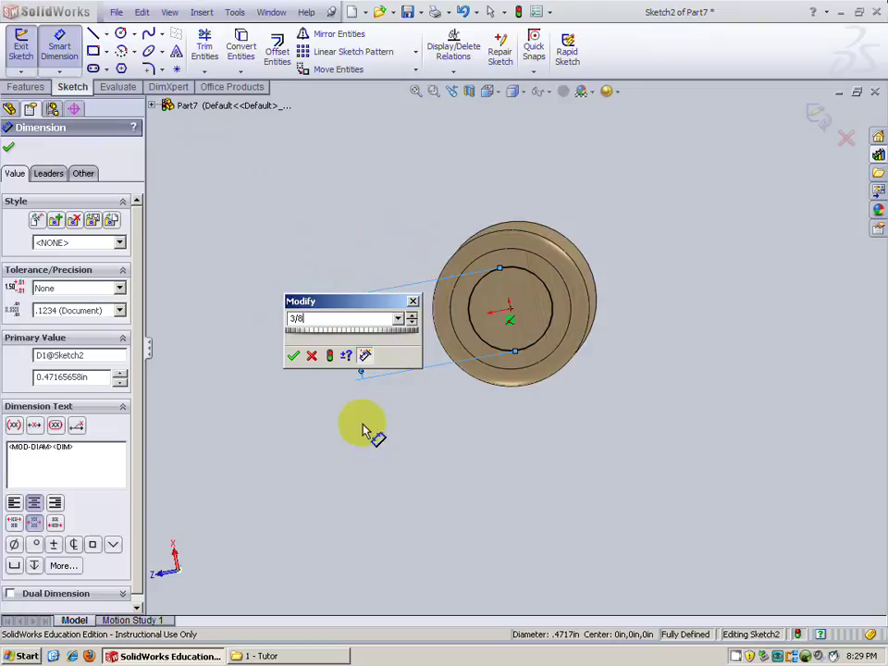
left_click(293, 355)
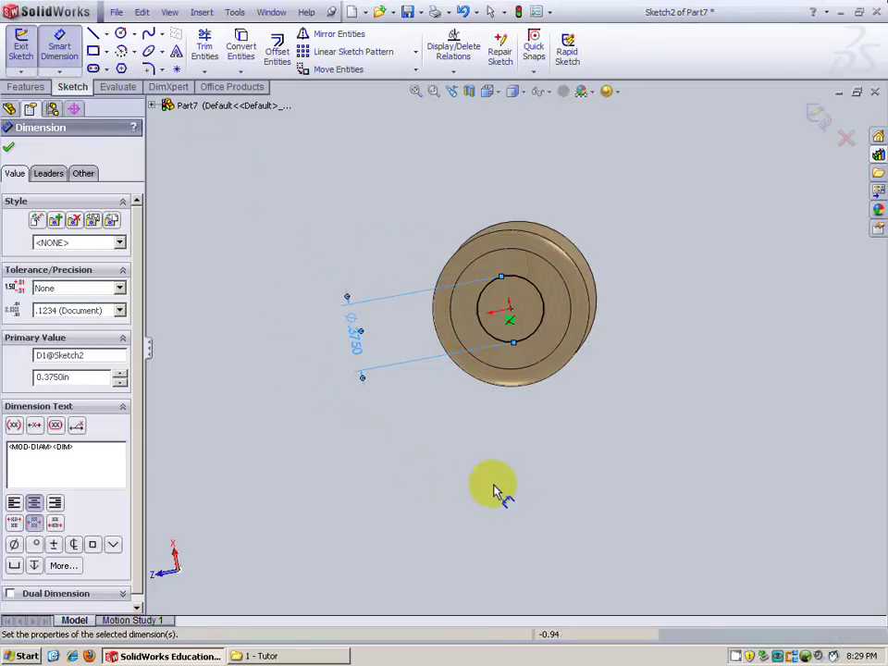
middle_click_drag(545, 426, 507, 458)
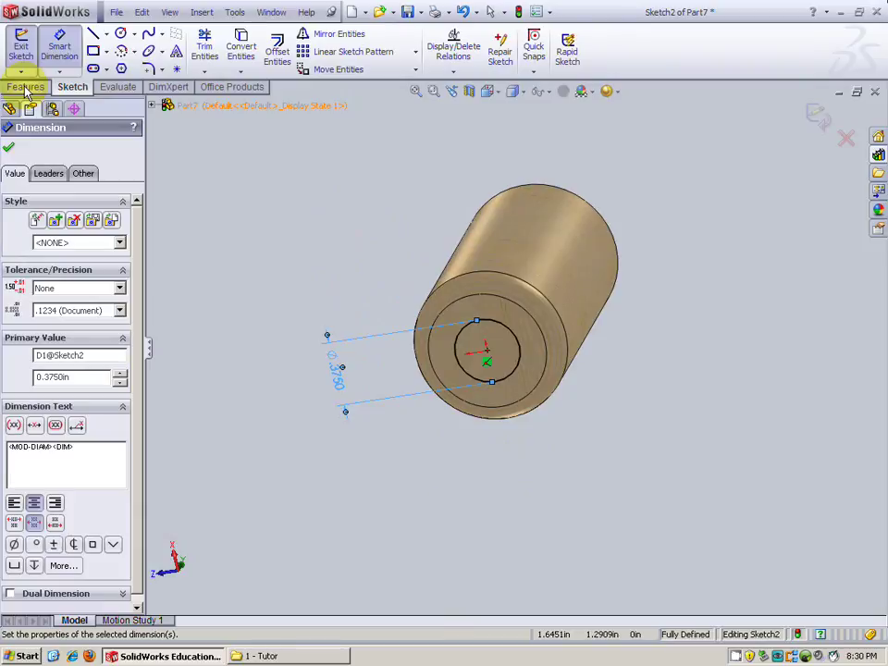
left_click(20, 46)
- Cut the 3/8 in circle into the cylinder as a blind extruded cut with a depth of 3/8 in
left_click(25, 88)
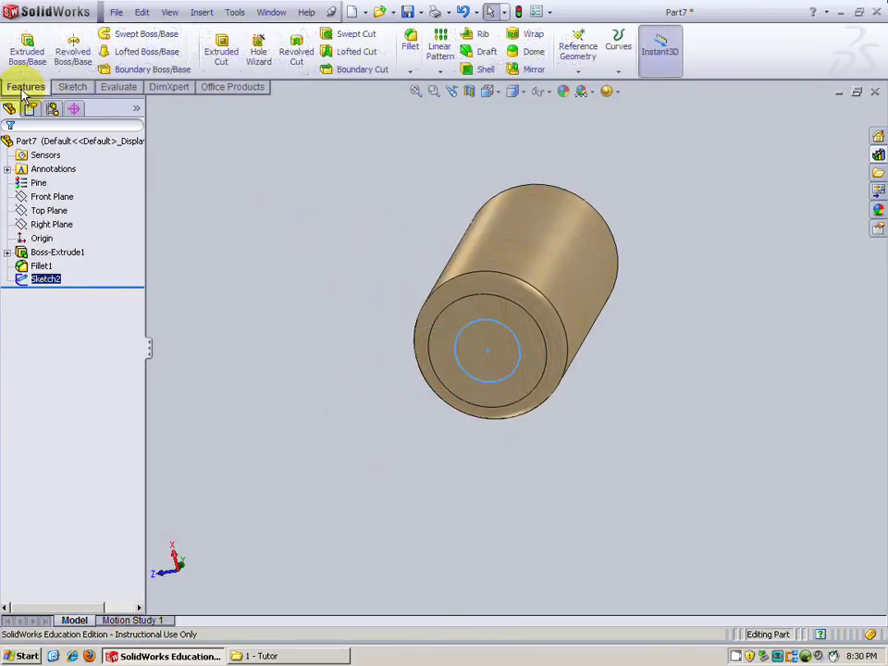
left_click(222, 52)
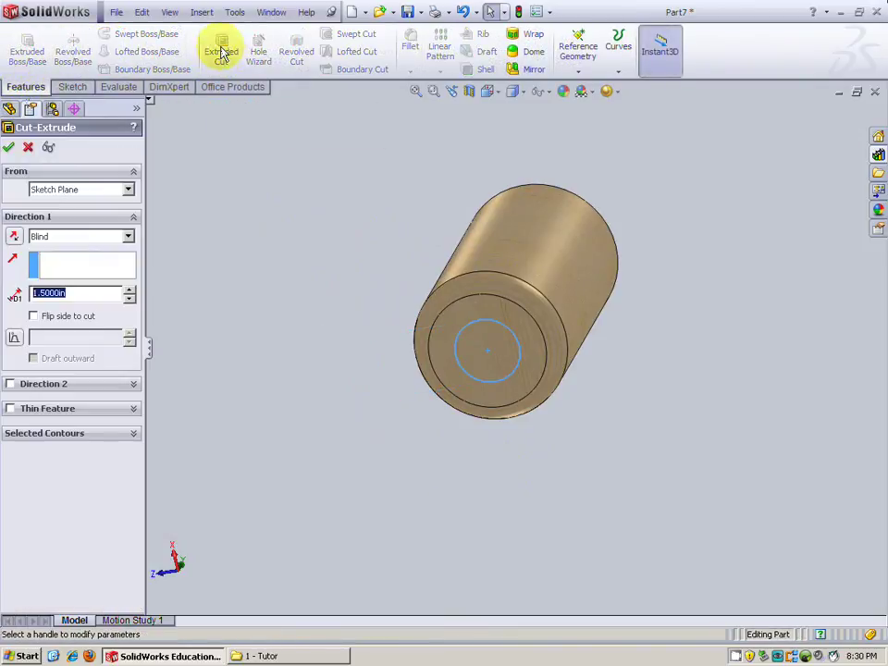
middle_click_drag(558, 292, 156, 313)
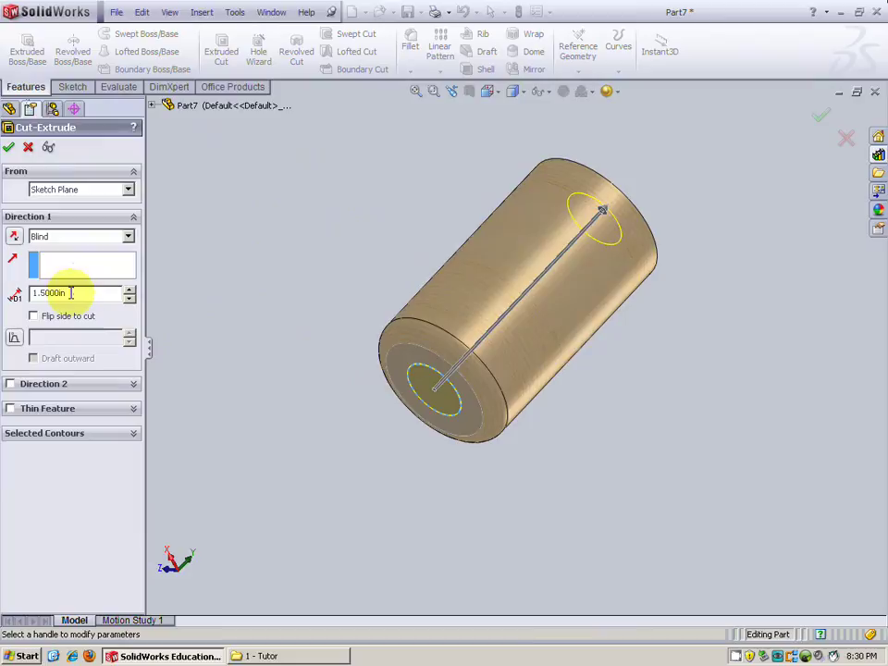
left_click_drag(71, 293, 17, 294)
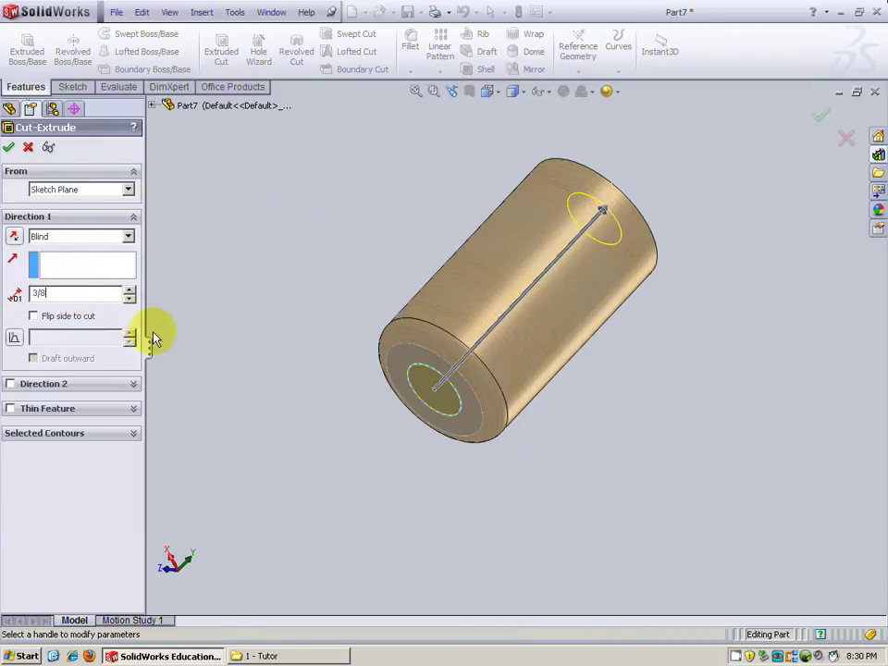
key("Return")
middle_click_drag(208, 331, 204, 390)
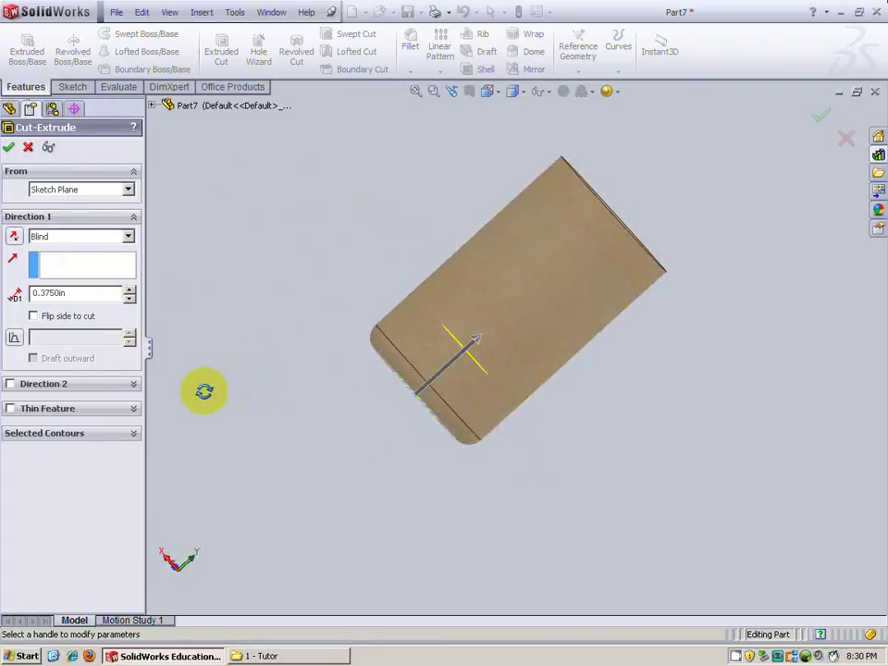
left_click(9, 148)
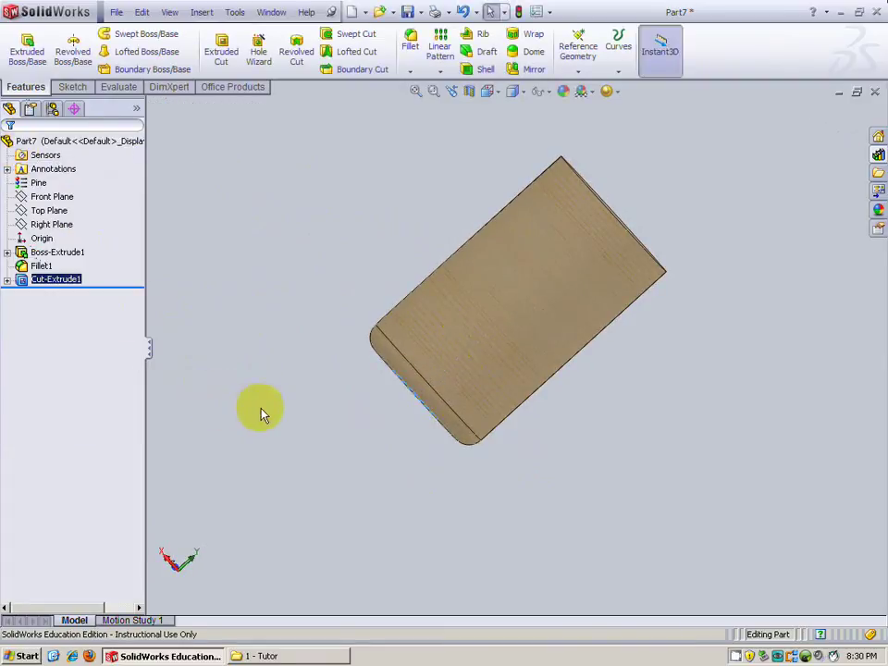
- Set the part's display style to shaded without visible edges and inspect the blind hole and cylinder
middle_click_drag(262, 411, 339, 319)
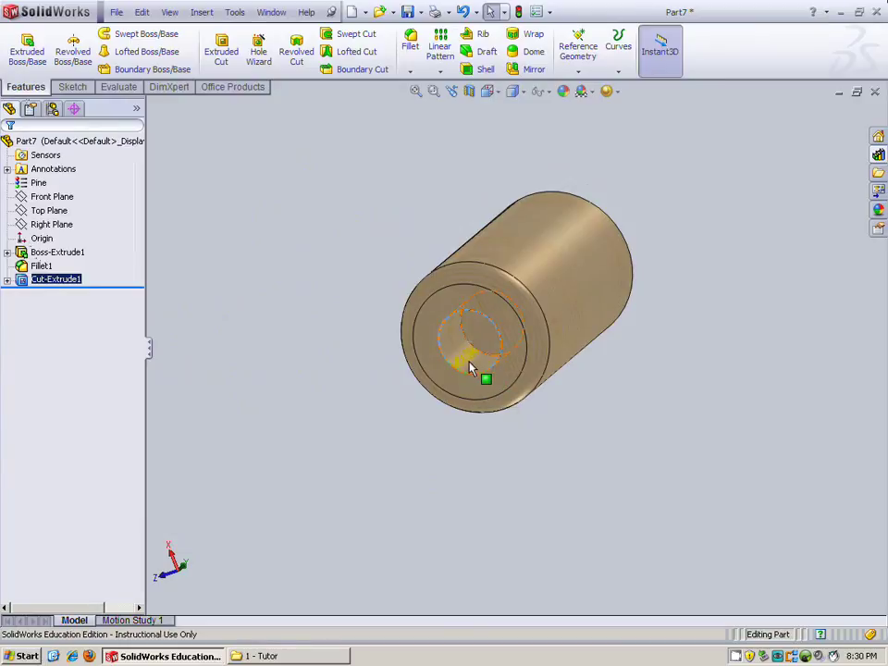
mouse_move(479, 372)
middle_mouse_down()
mouse_move(472, 355)
mouse_move(485, 367)
mouse_move(509, 305)
mouse_move(472, 337)
mouse_move(481, 357)
middle_mouse_up()
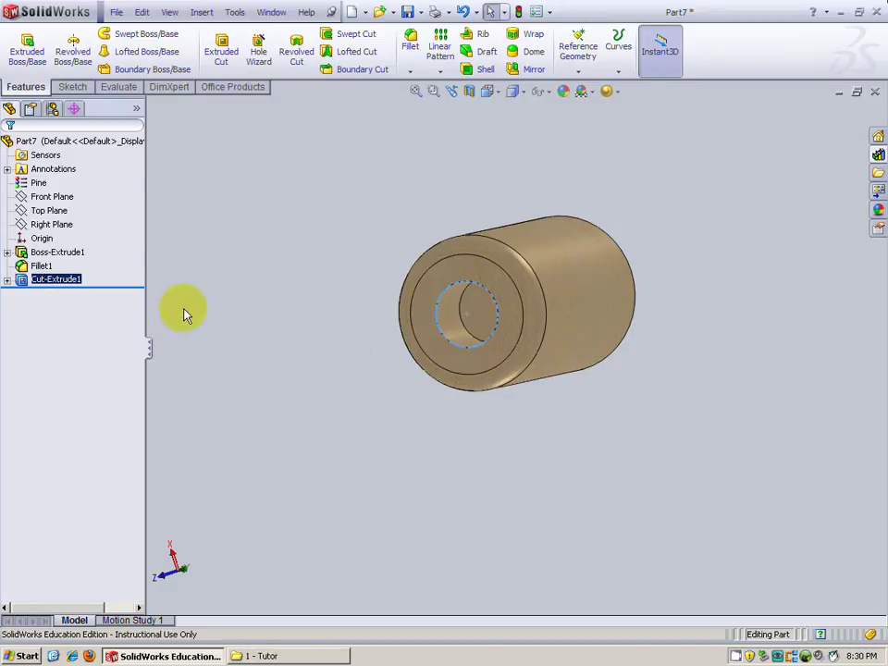
left_click(522, 92)
left_click(514, 131)
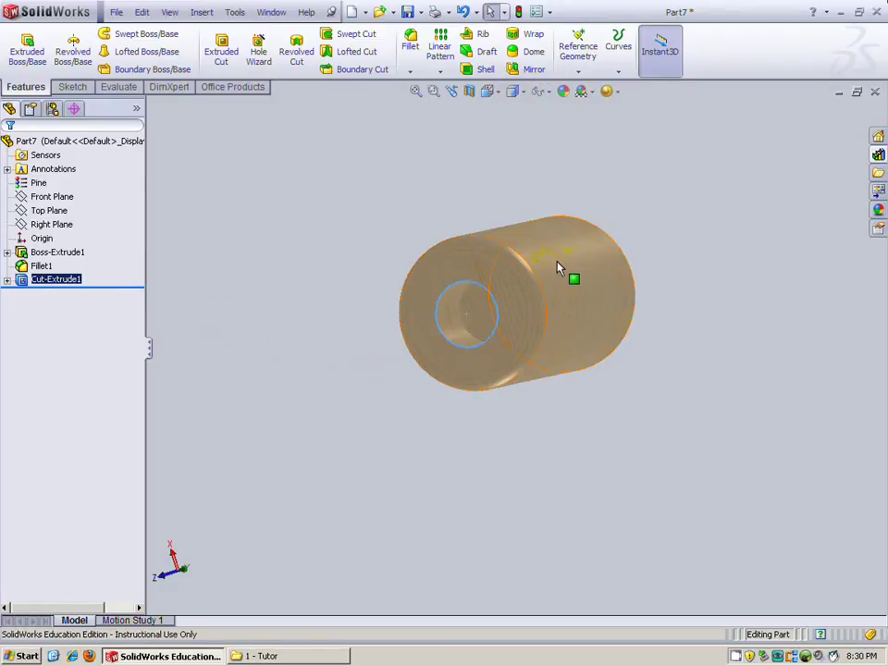
middle_click_drag(558, 268, 557, 321)
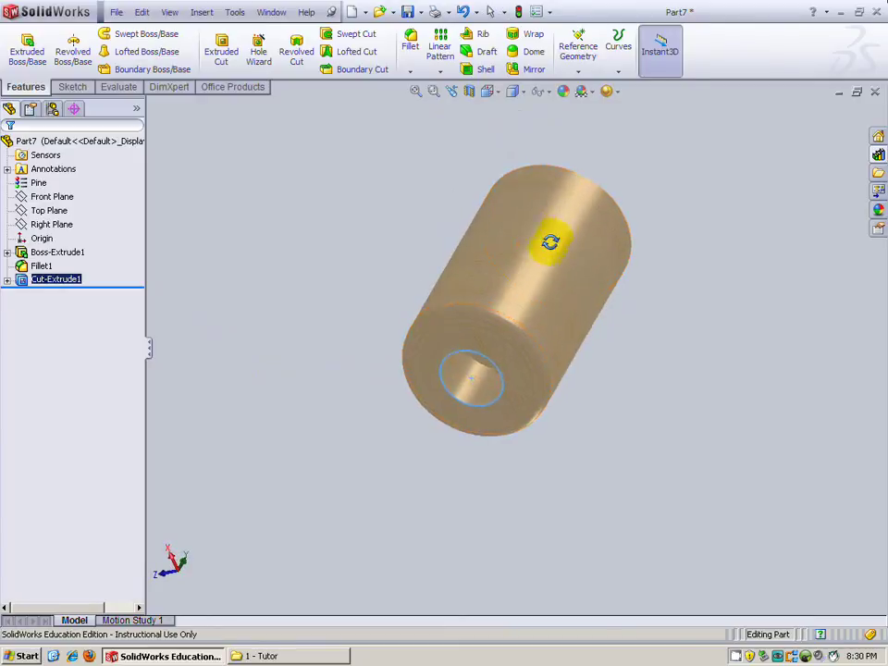
middle_click_drag(550, 242, 522, 356)
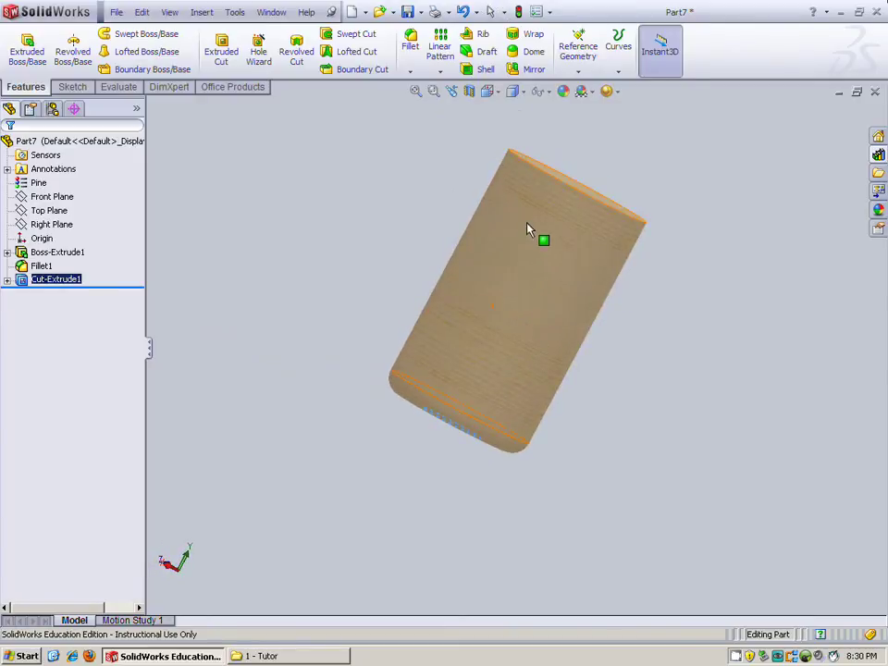
middle_click_drag(527, 229, 505, 250)
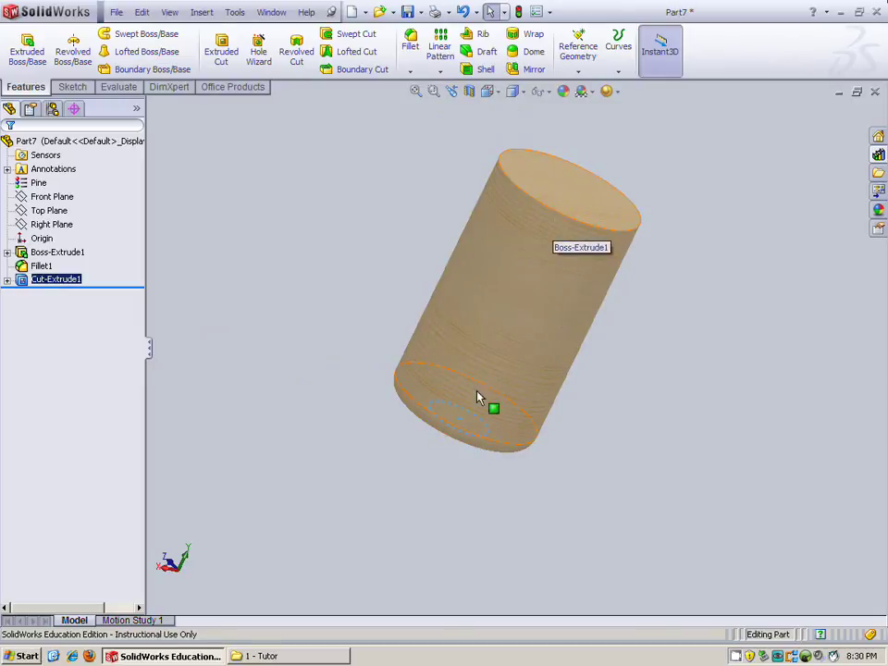
- Examine how the Front, Top and Right planes pass through the cylinder relative to its flat end face
scroll(526, 278, "up", 4)
left_click(568, 238)
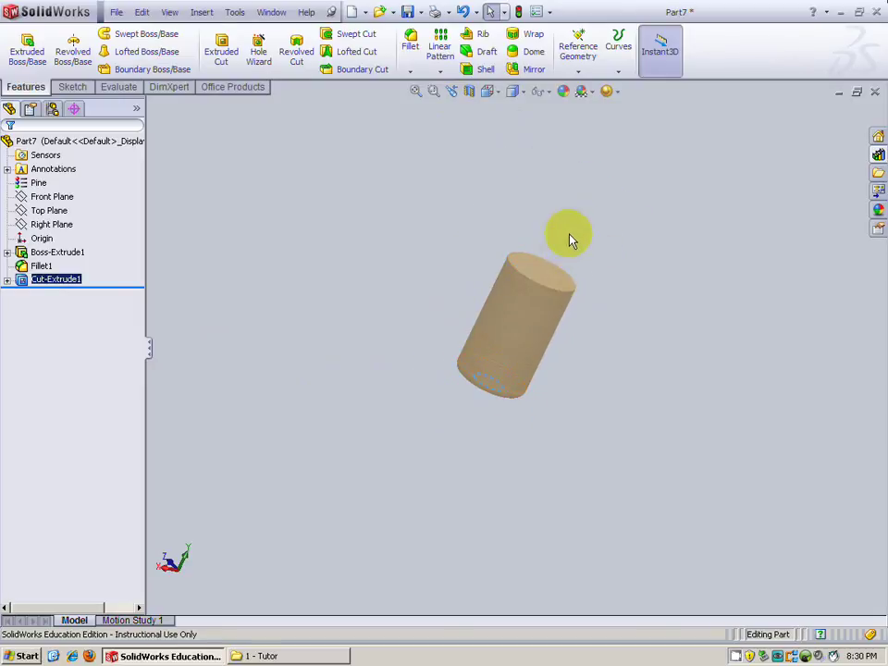
left_click(547, 291)
left_click(579, 225)
left_click(56, 197)
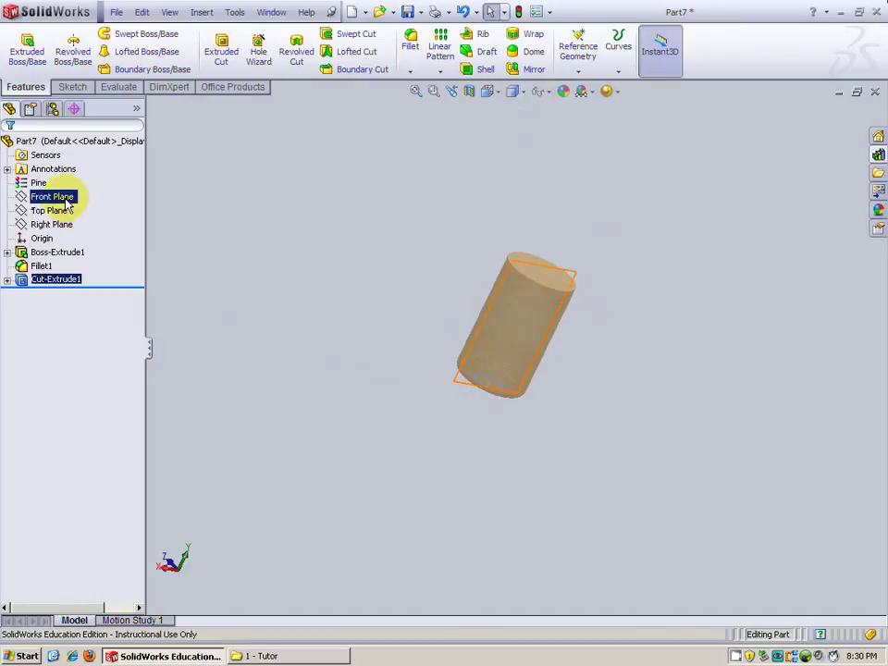
left_click(65, 212)
left_click(65, 225)
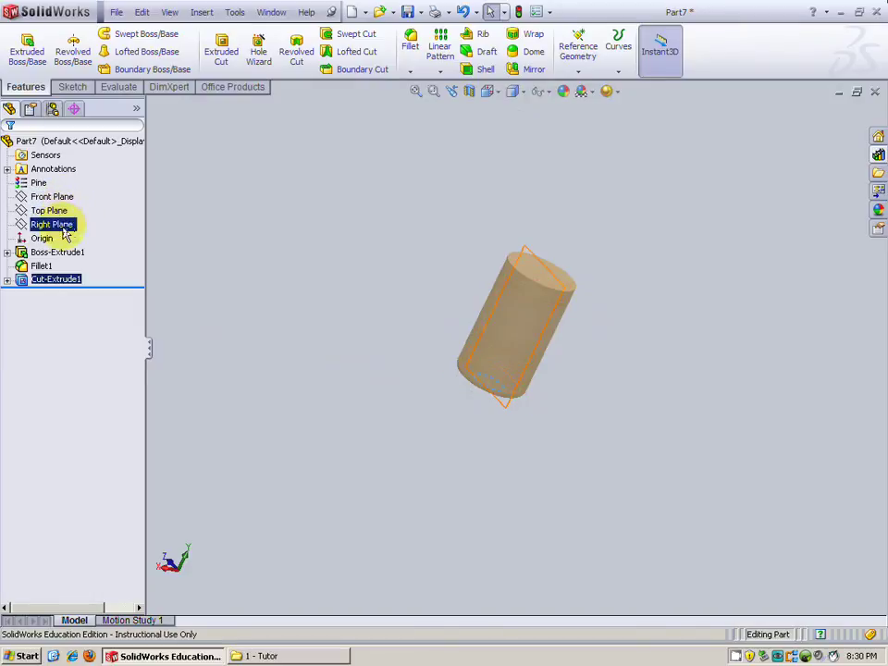
left_click(542, 215)
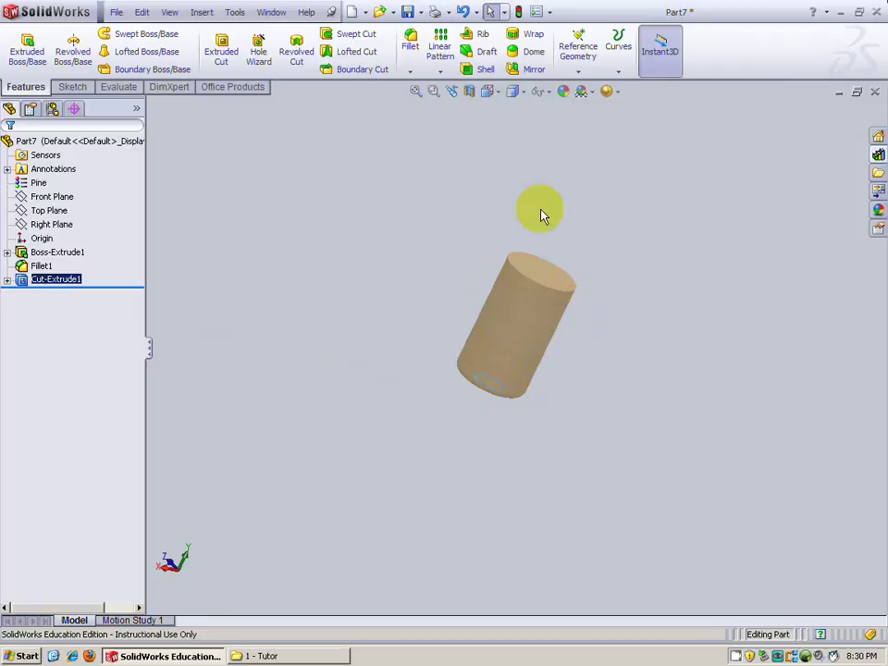
- Create a reference plane offset 0.5 in outward from the cylinder's flat, unfilleted end face
left_click(585, 58)
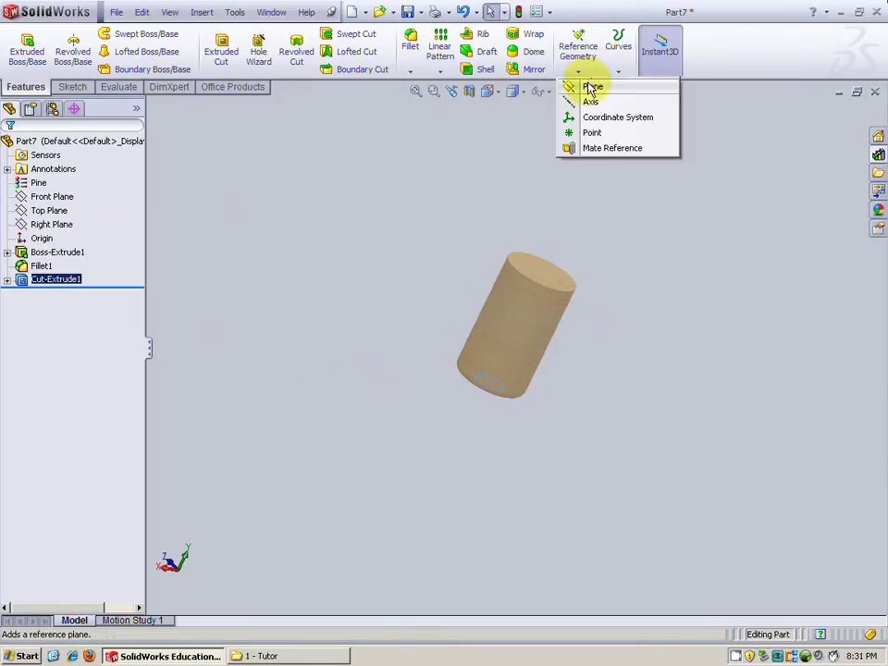
left_click(590, 88)
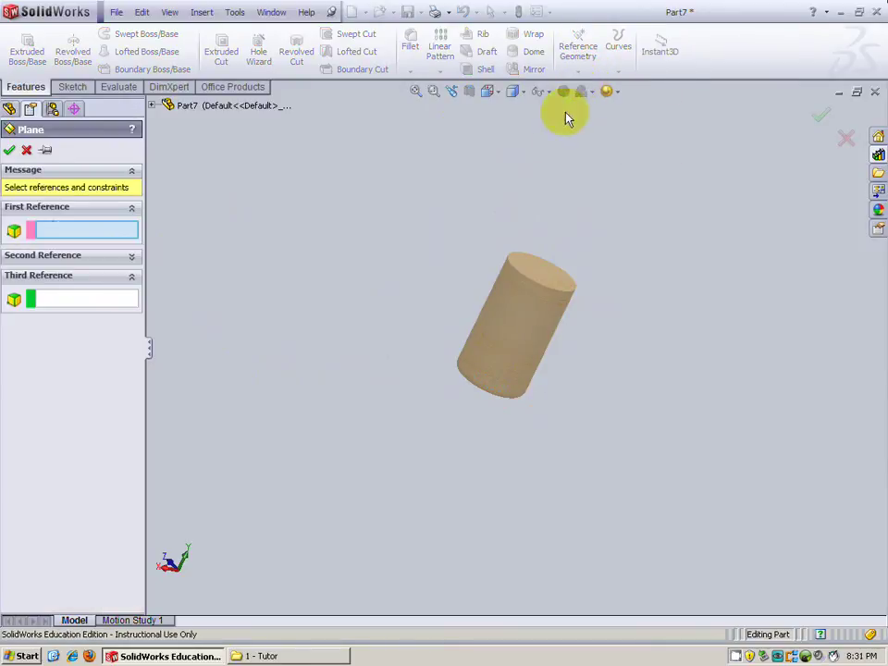
left_click(546, 280)
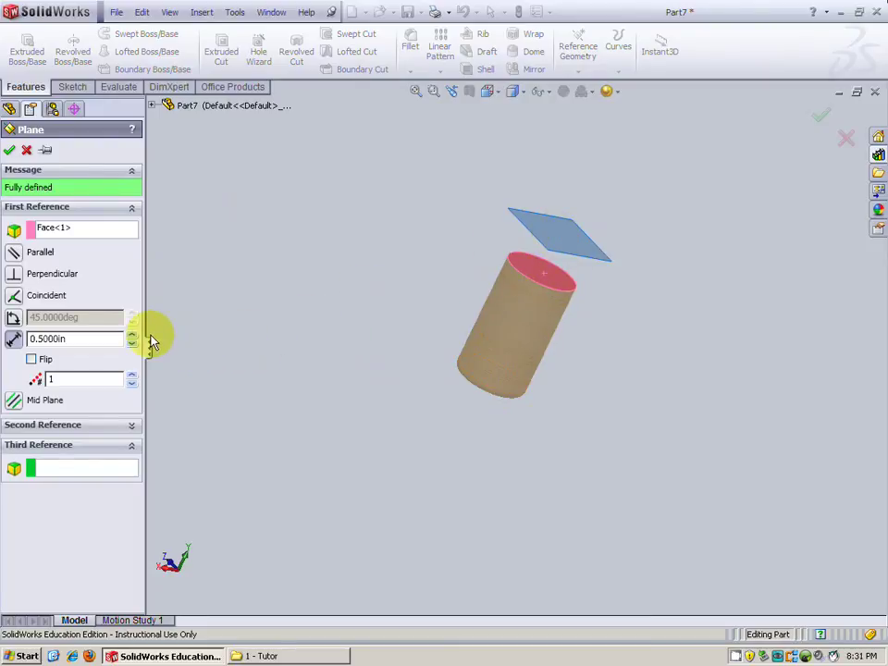
left_click_drag(87, 340, 16, 340)
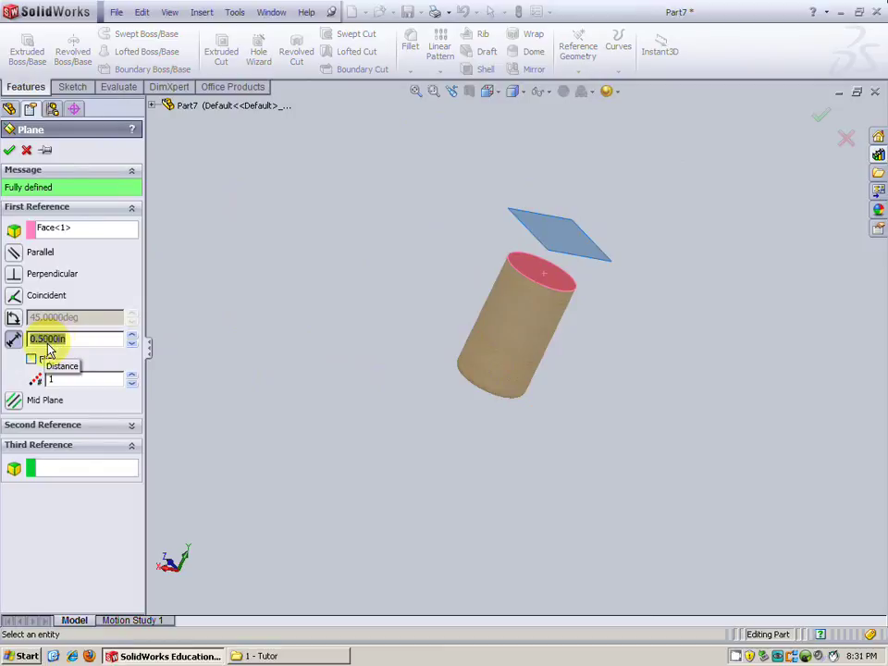
left_click(31, 360)
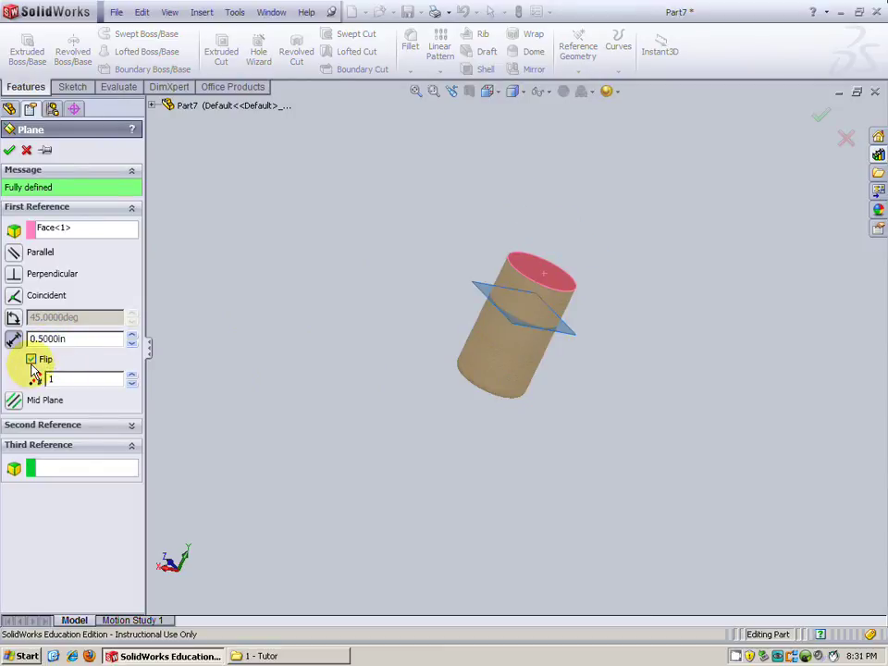
left_click(31, 361)
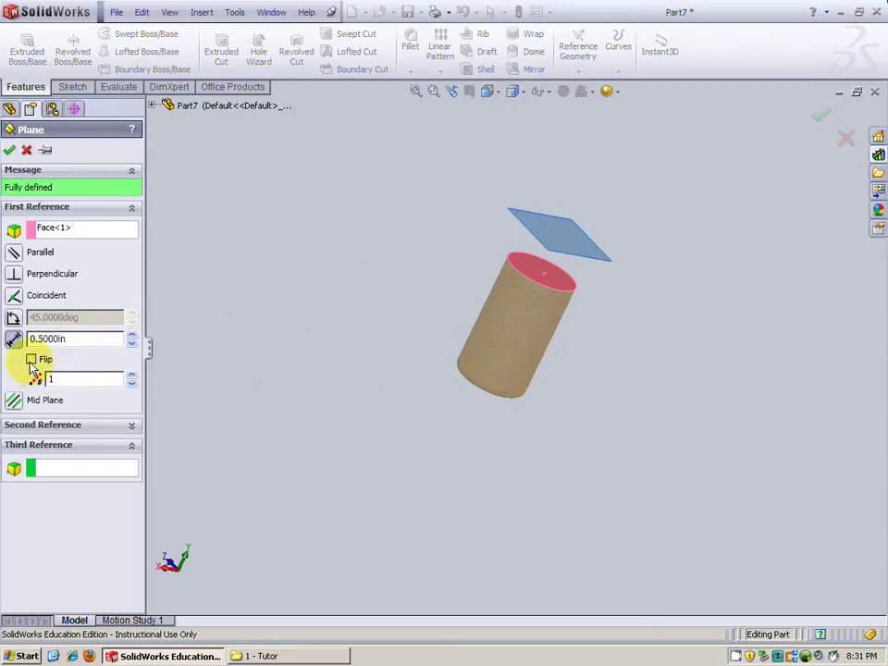
middle_click_drag(512, 316, 559, 240)
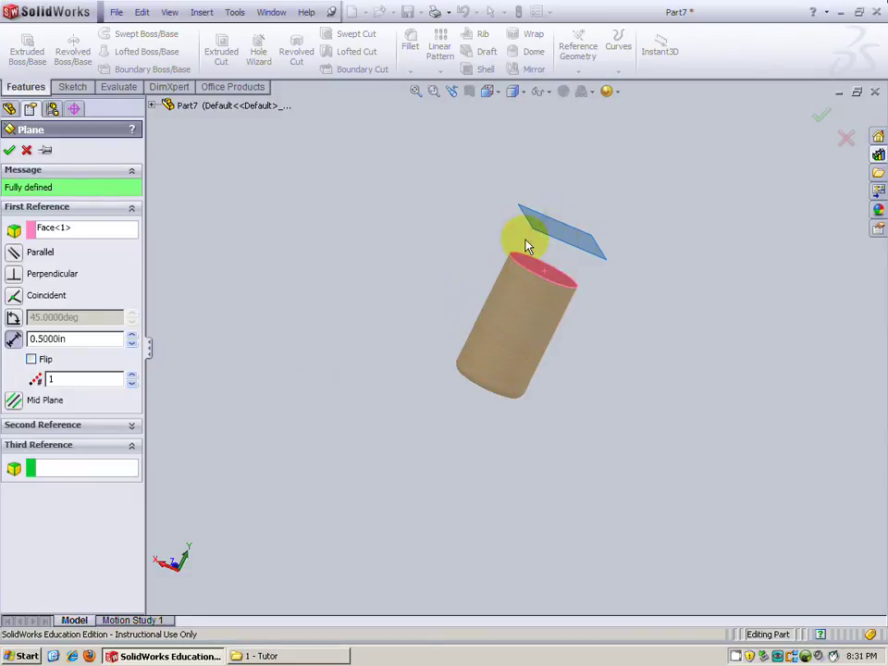
left_click(9, 153)
- Sketch a point at the origin on the offset plane and finish the sketch
middle_click_drag(435, 306, 392, 452)
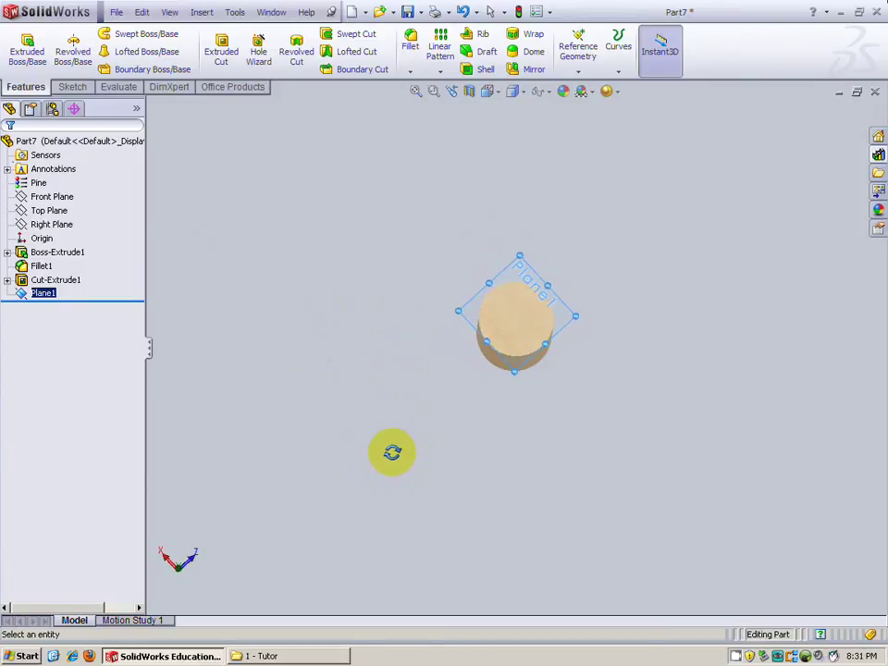
left_click(70, 87)
left_click(21, 43)
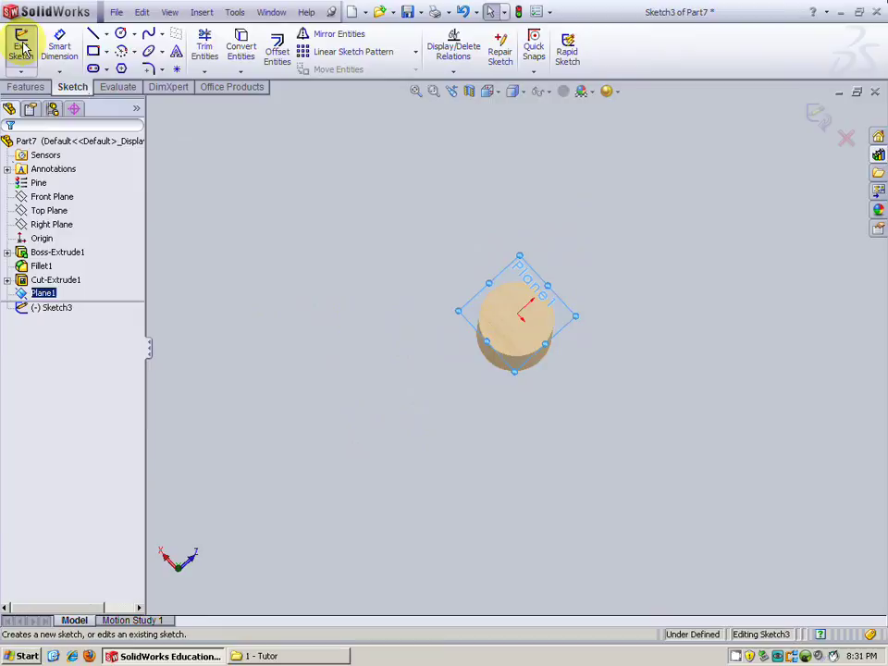
left_click(177, 72)
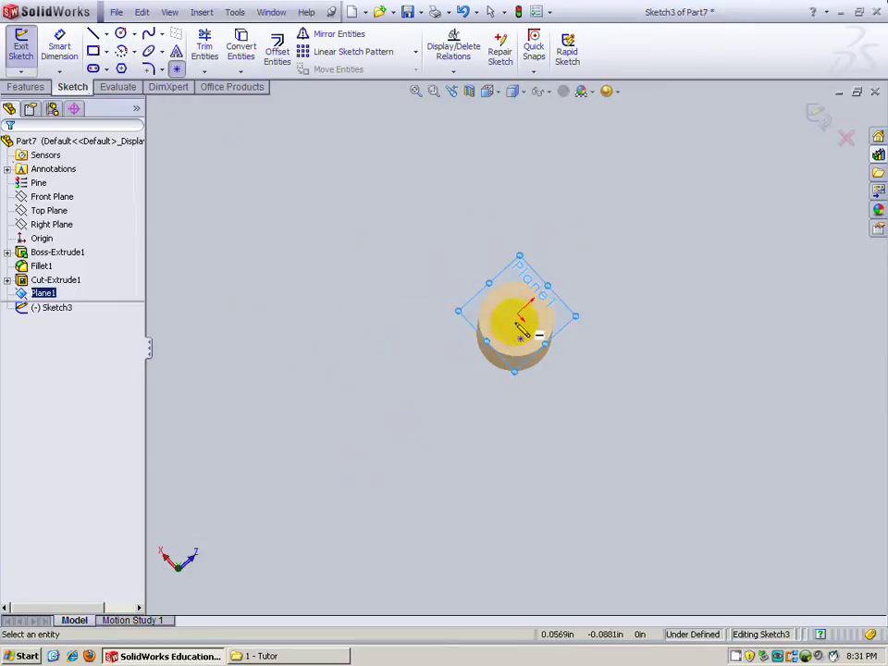
scroll(521, 331, "down", 5)
scroll(521, 322, "down", 2)
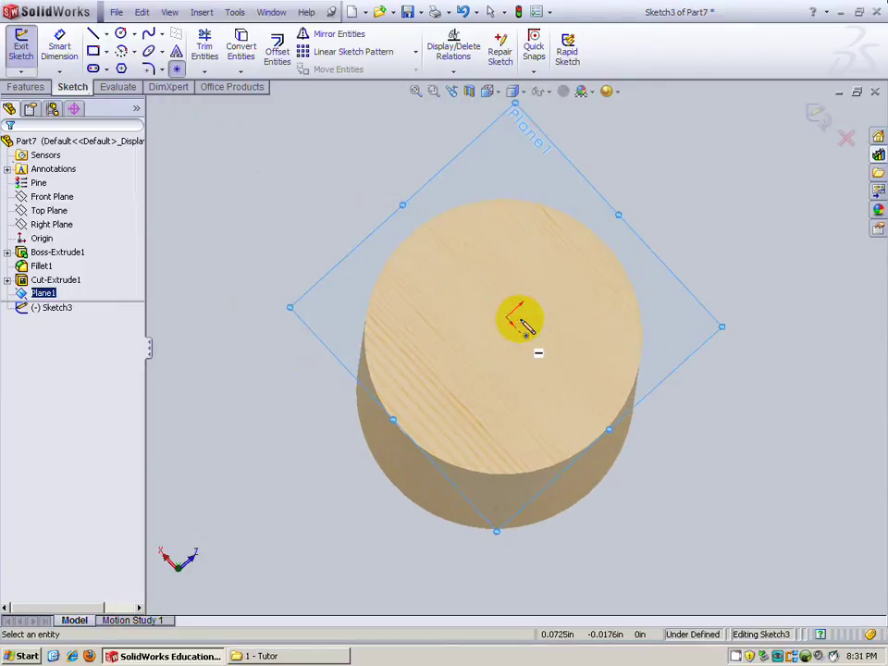
left_click(507, 319)
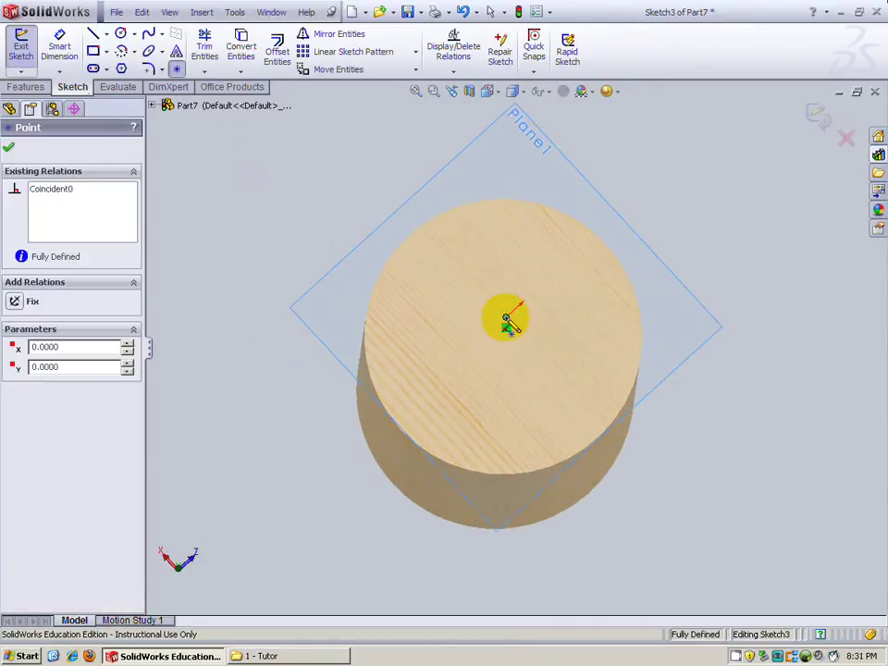
left_click(21, 51)
- Loft a solid cone between the point sketch and the cylinder's flat end face, merging the result
middle_click_drag(419, 479, 422, 341)
scroll(422, 340, "up", 4)
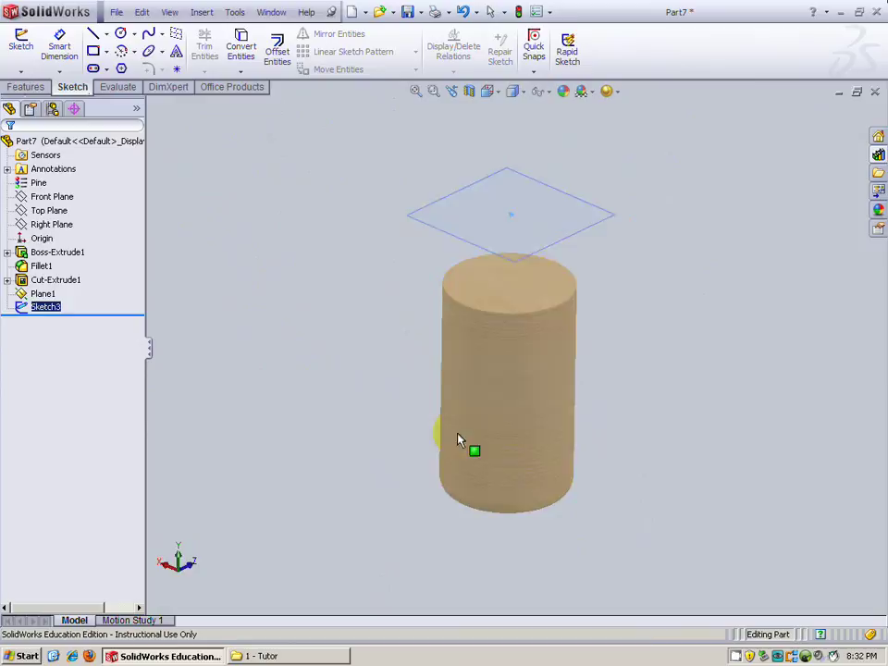
middle_click_drag(458, 440, 460, 401)
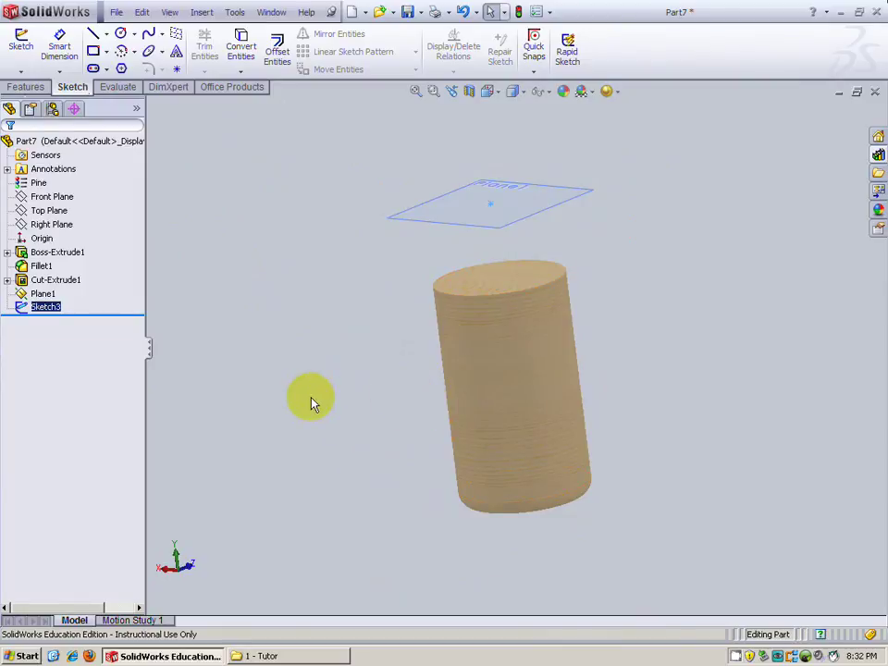
left_click(40, 89)
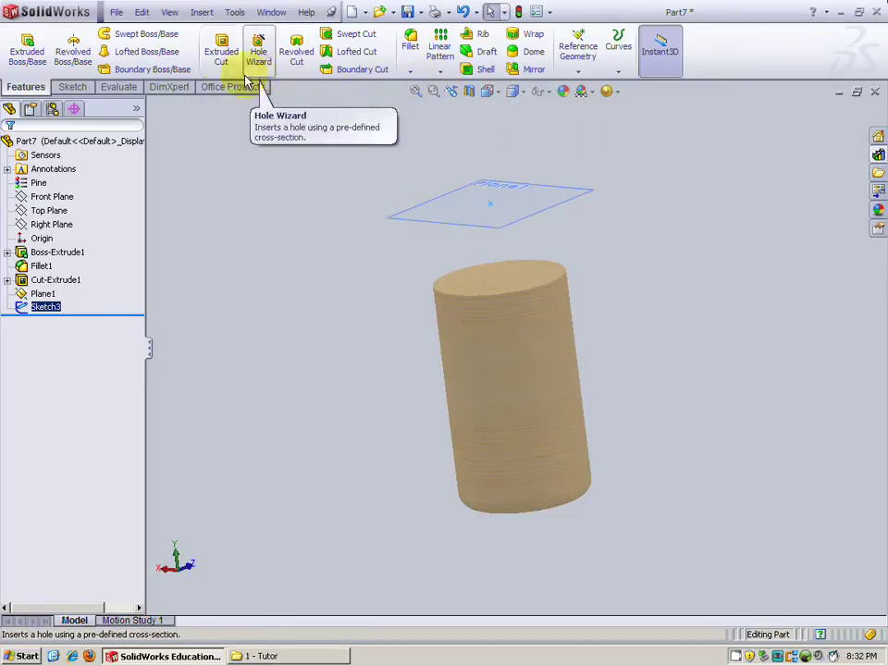
left_click(120, 57)
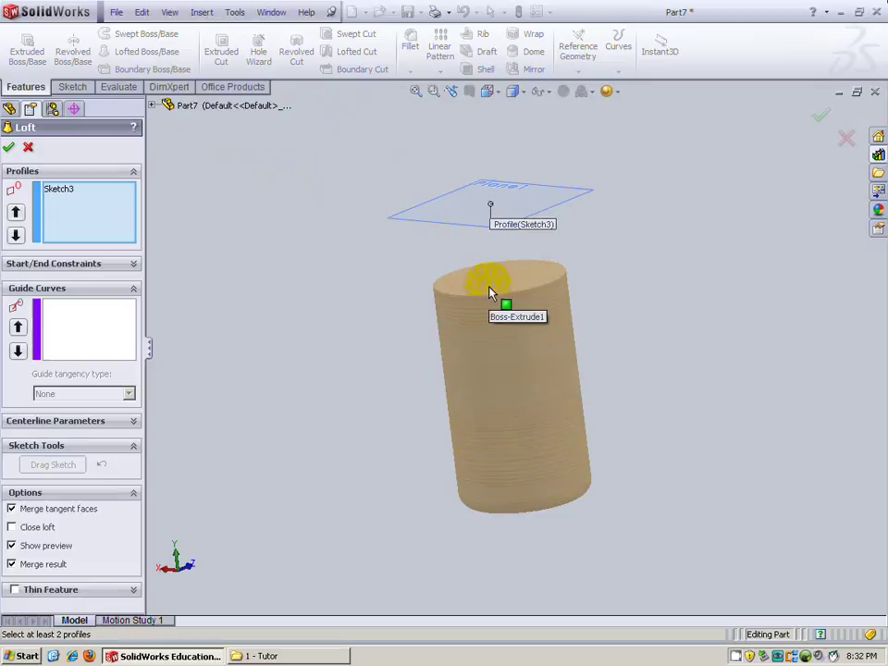
left_click(483, 290)
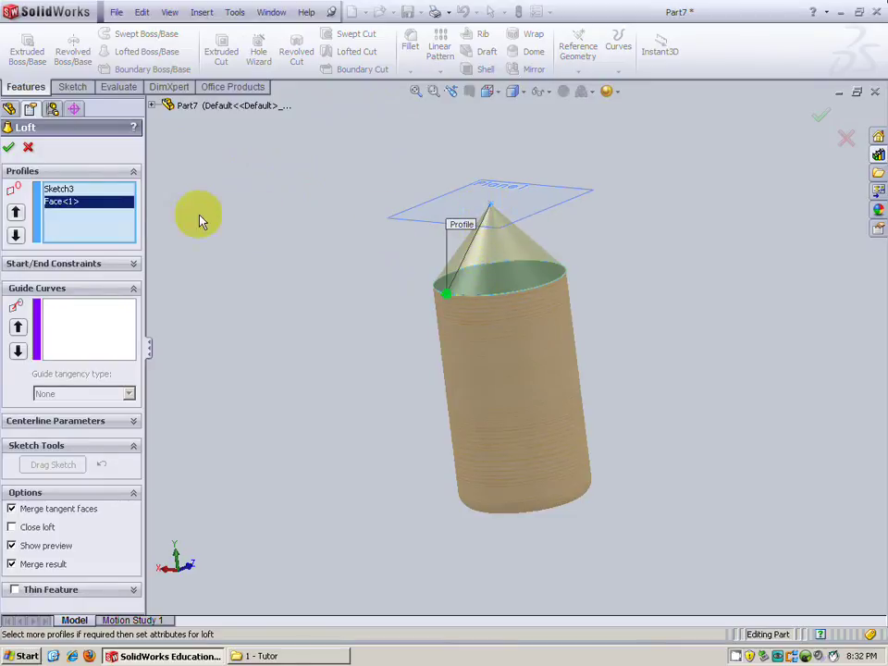
left_click(67, 191)
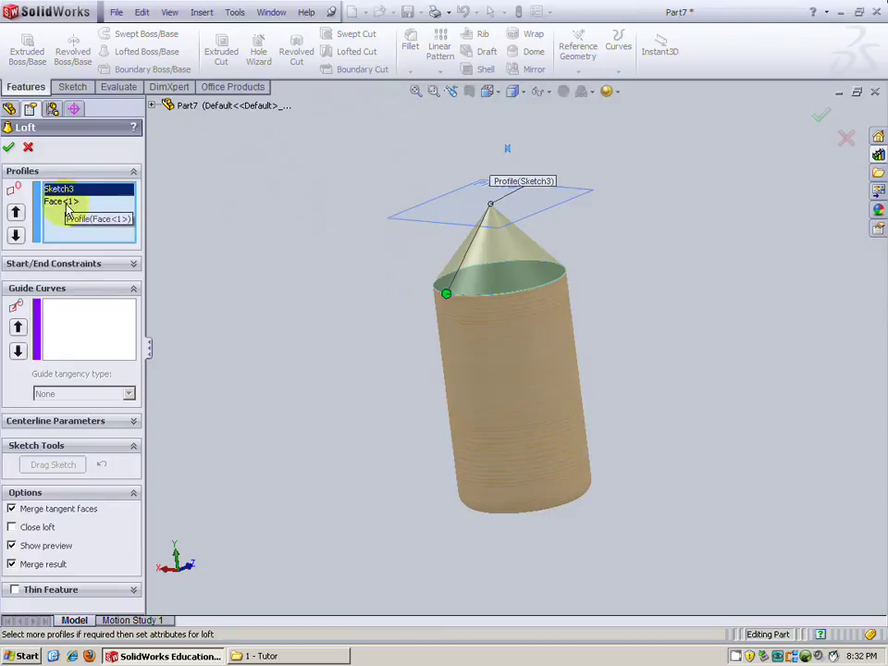
left_click(67, 210)
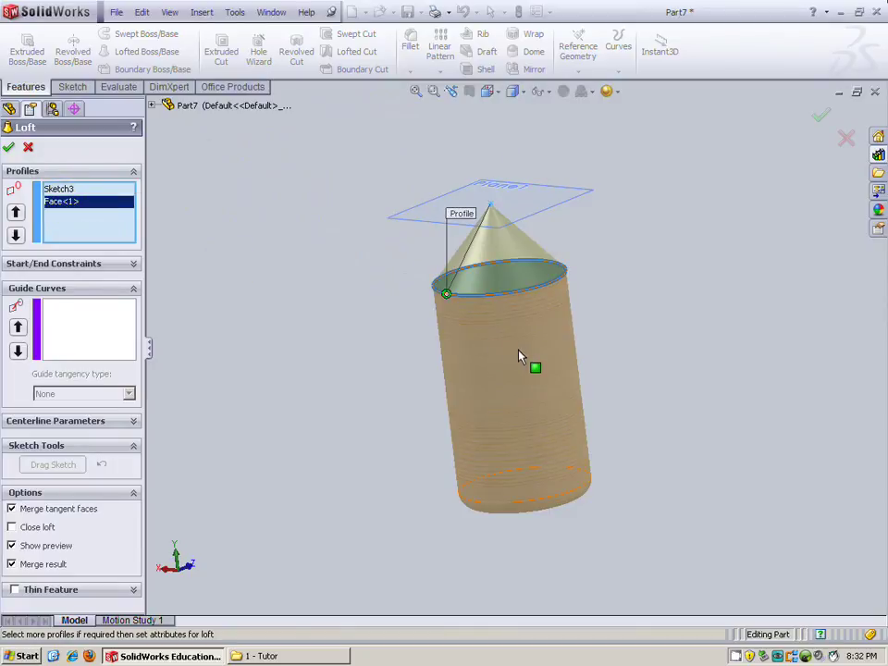
mouse_move(521, 357)
middle_mouse_down()
mouse_move(519, 248)
mouse_move(486, 351)
mouse_move(515, 353)
middle_mouse_up()
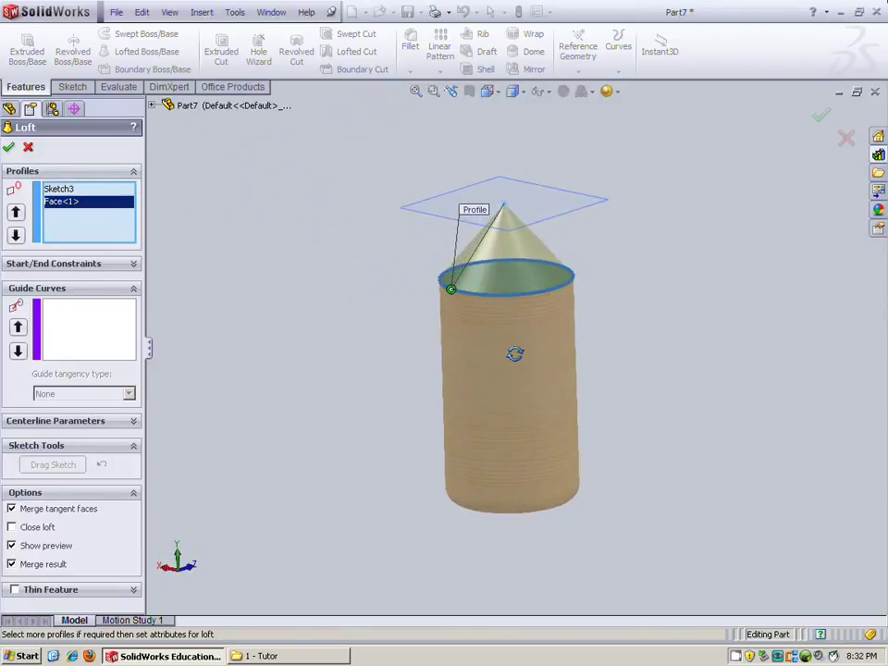
left_click(9, 148)
- Hide the offset reference plane at the cone's tip
mouse_move(511, 471)
middle_mouse_down()
mouse_move(512, 391)
mouse_move(503, 452)
middle_mouse_up()
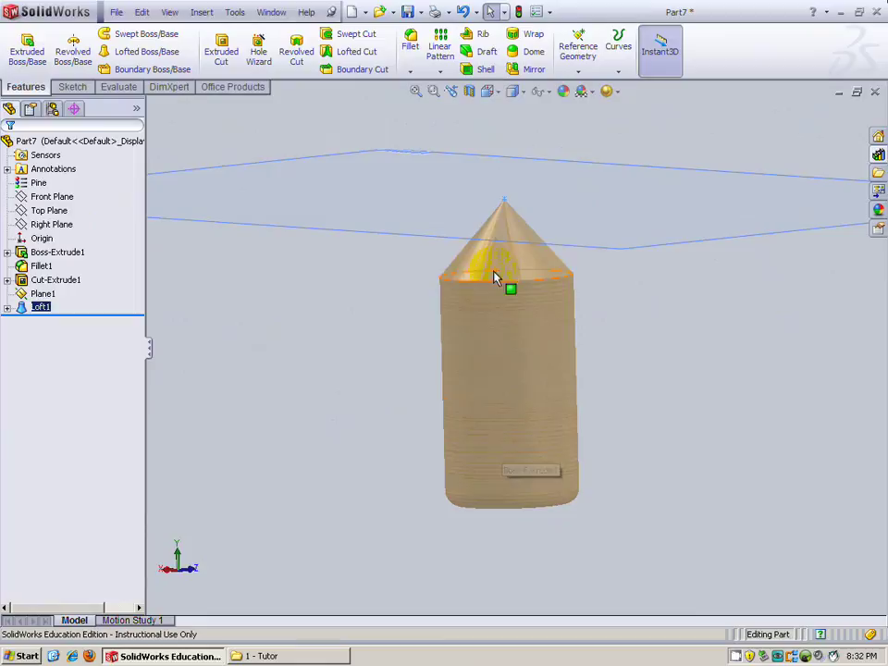
left_click(504, 203)
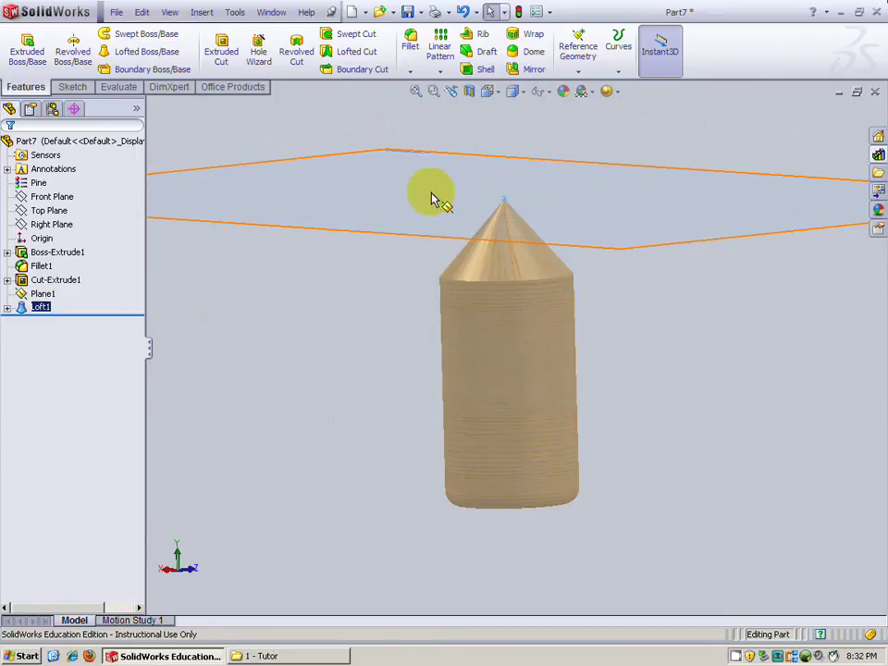
middle_click_drag(527, 400, 529, 349)
scroll(501, 372, "up", 3)
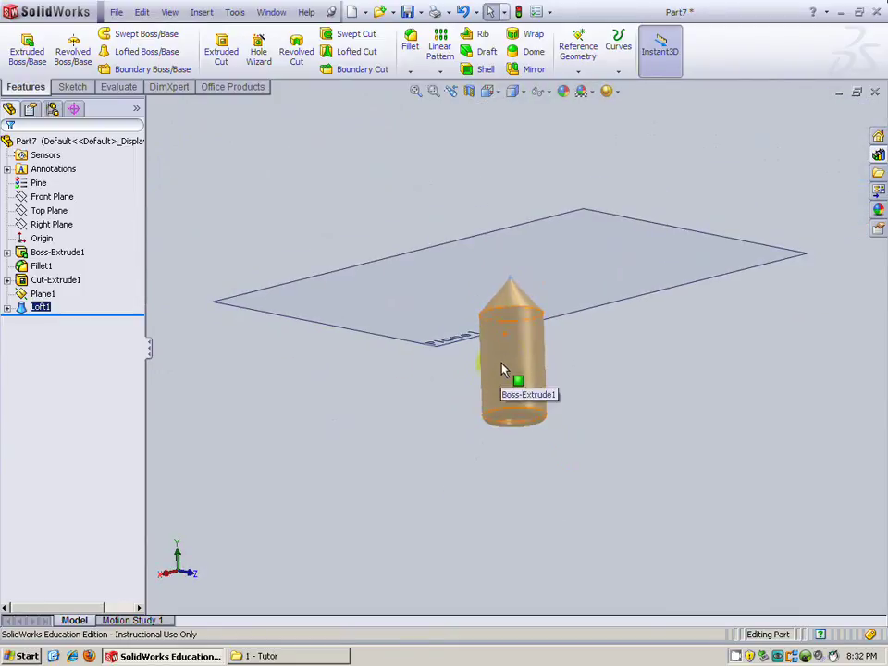
middle_click_drag(522, 386, 511, 407)
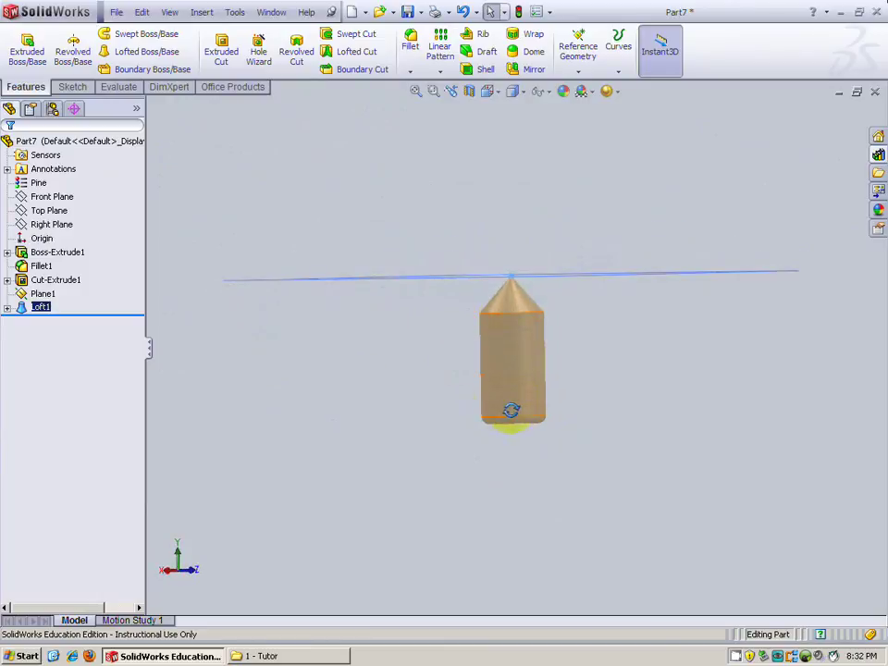
left_click(44, 294)
right_click(51, 296)
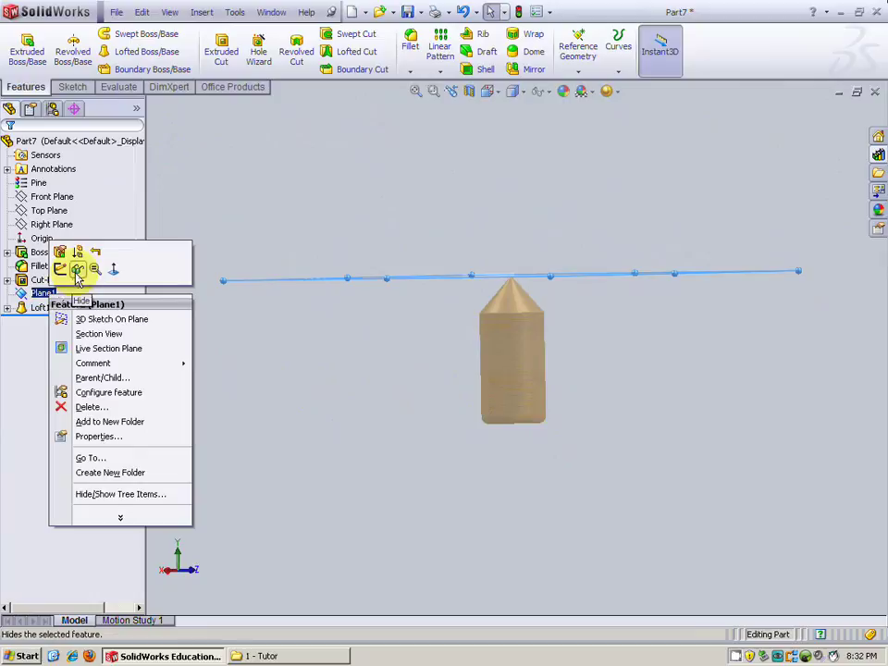
left_click(77, 277)
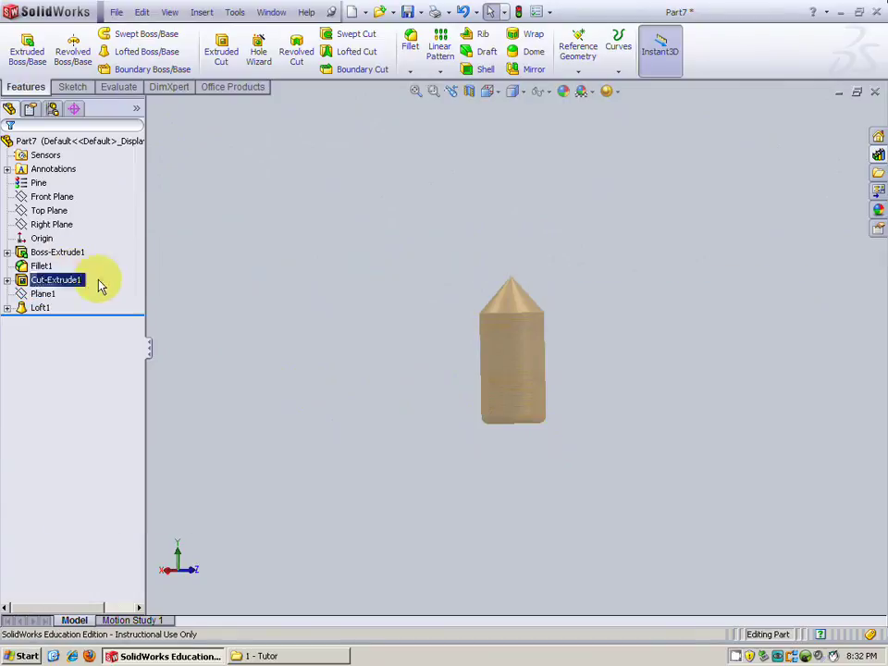
- Start a constant-radius fillet on the circular edge between the cone and the cylinder, with a 0.5 in radius
middle_click_drag(384, 408, 542, 447)
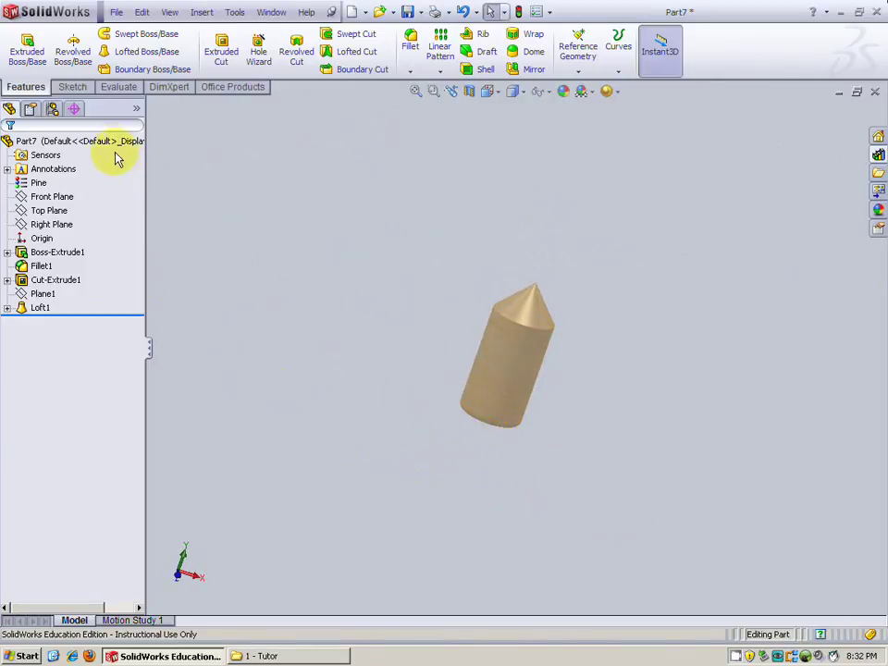
left_click(410, 47)
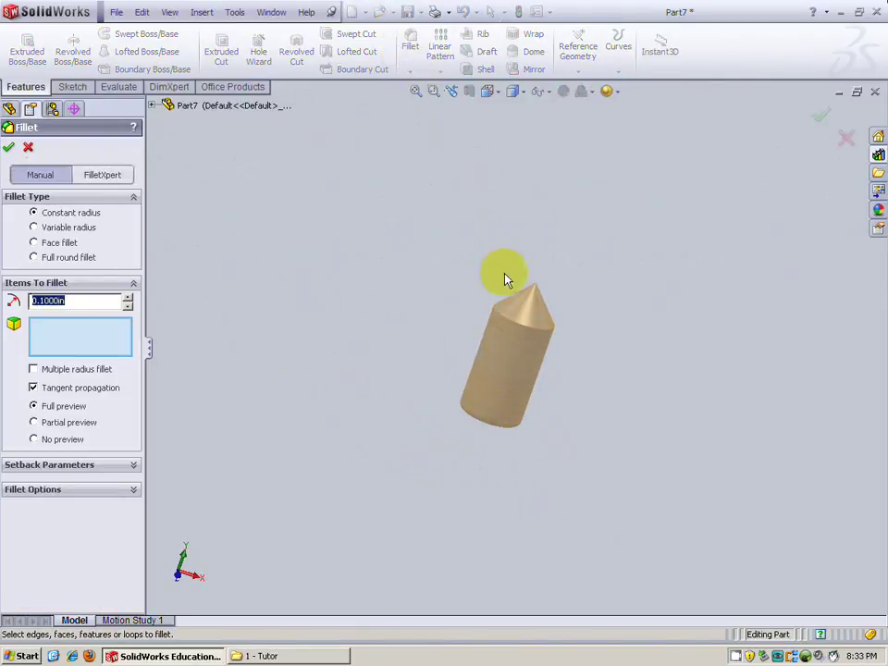
left_click(516, 329)
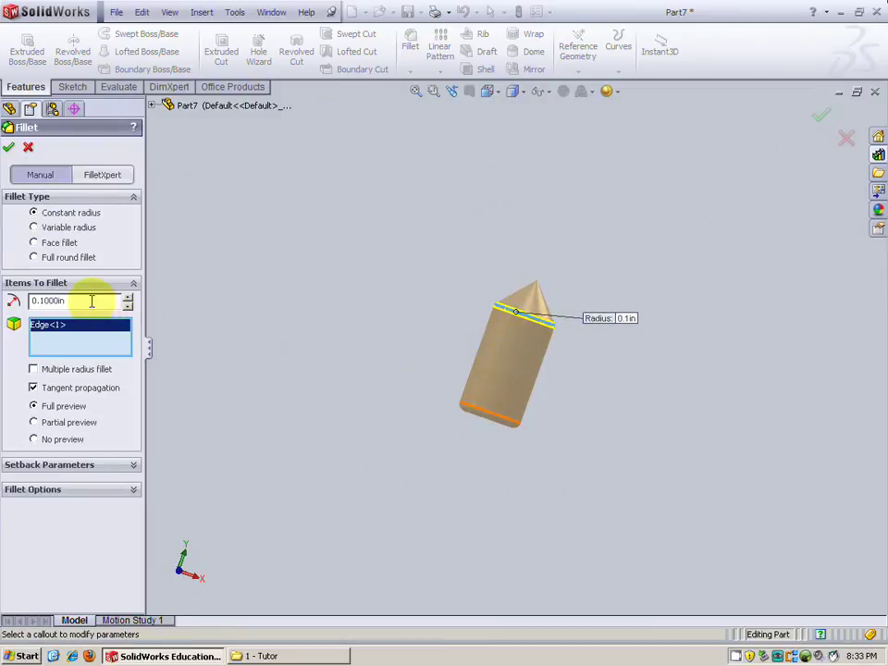
left_click_drag(93, 301, 33, 301)
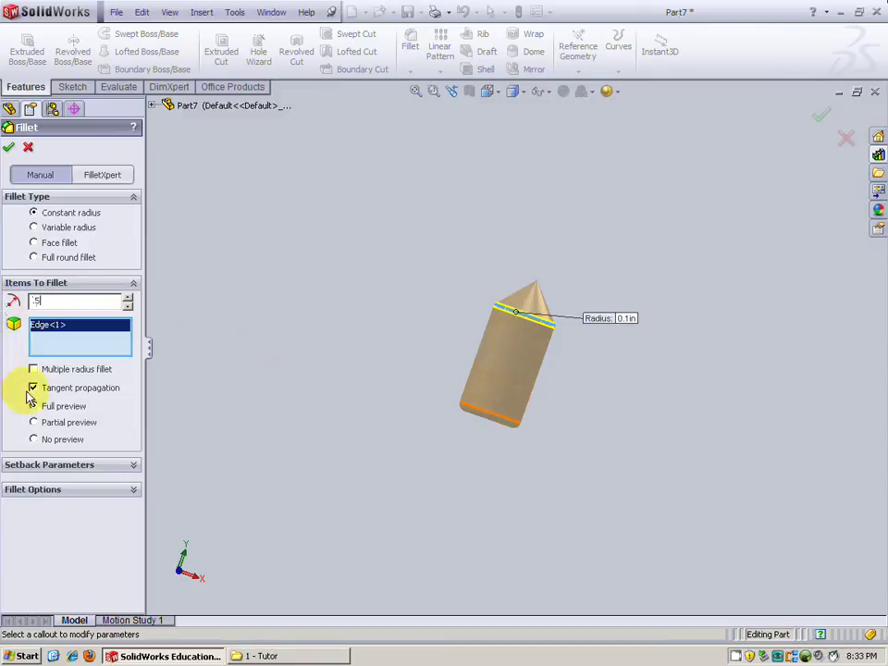
key("Return")
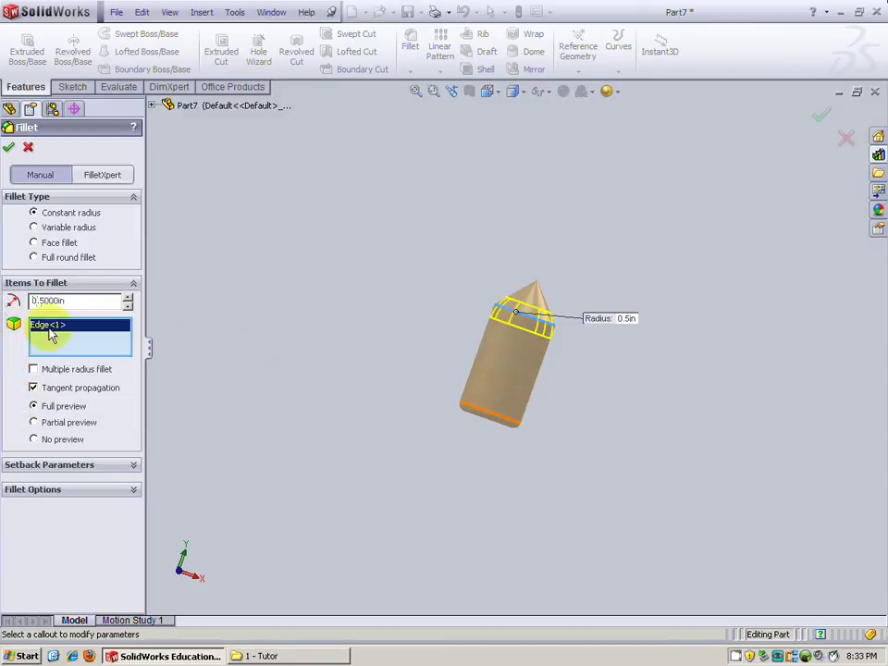
- Try radii of 1 in, 1.5 in and 2 in for the fillet between cone and cylinder
left_click_drag(57, 300, 11, 300)
type("1")
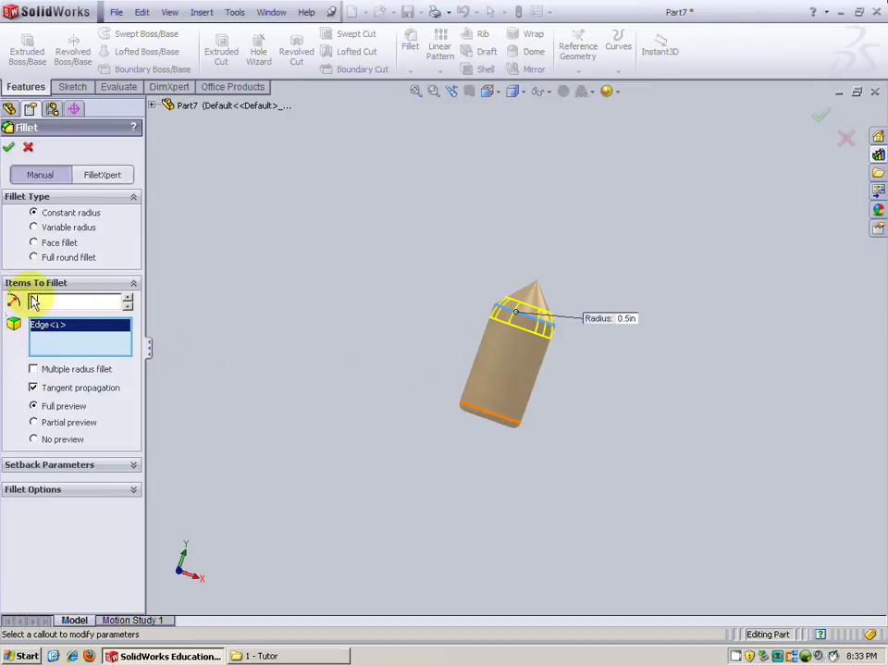
key("Return")
left_click_drag(57, 301, 8, 302)
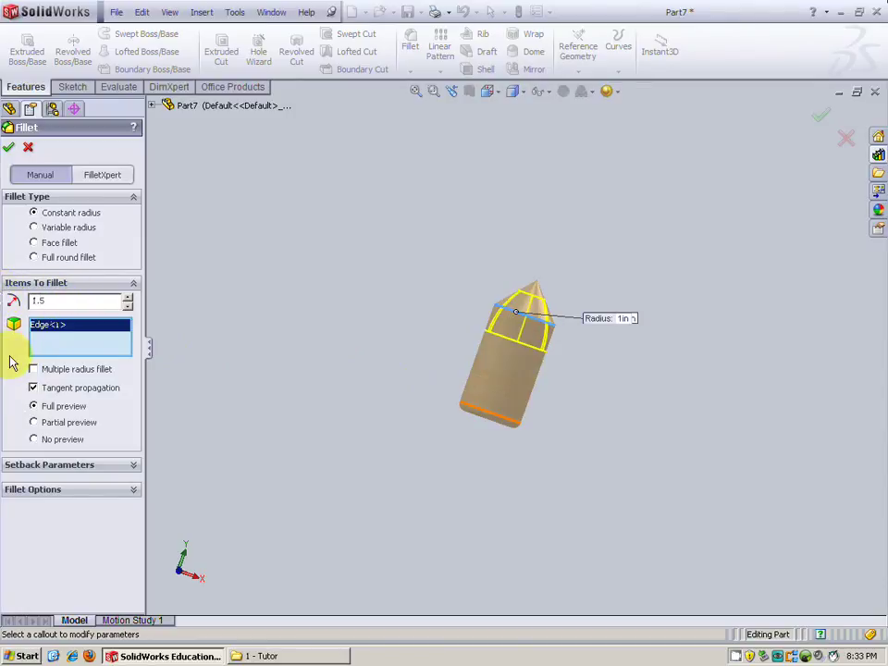
key("Return")
left_click_drag(63, 301, 11, 300)
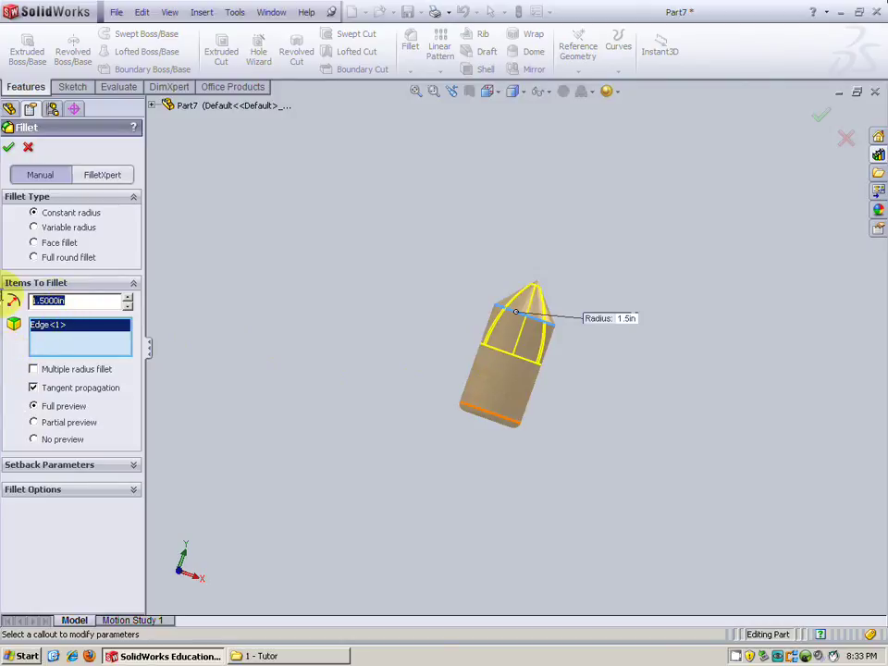
type("2")
key("Return")
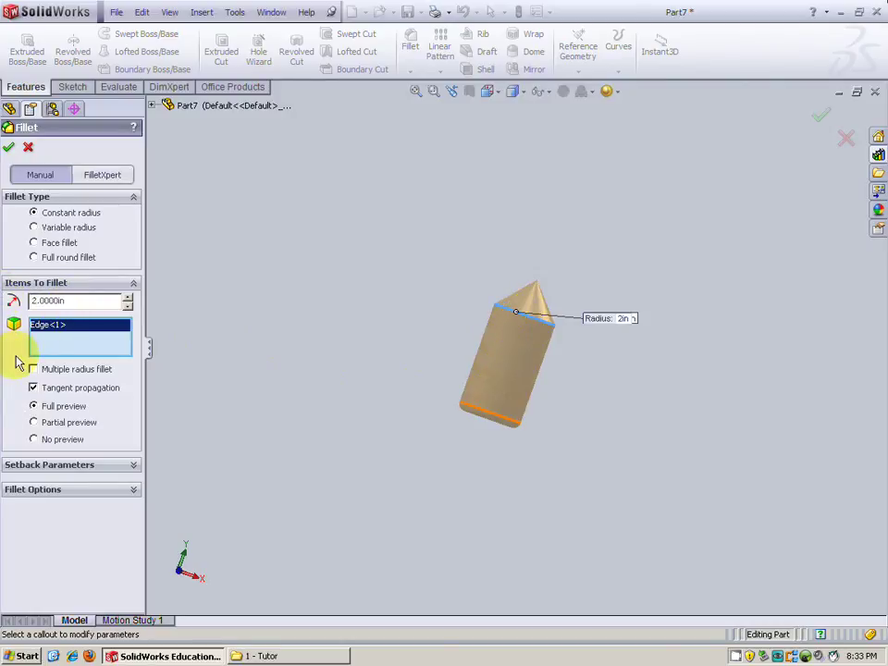
- Set the fillet's radius to 1.25 in and finish the fillet
left_click_drag(65, 301, 11, 301)
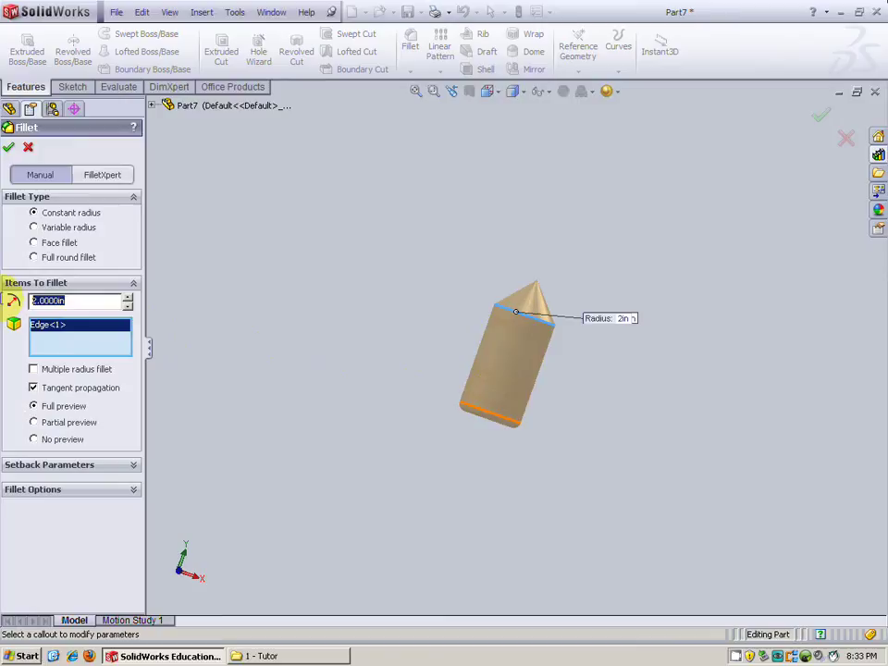
type("1.25")
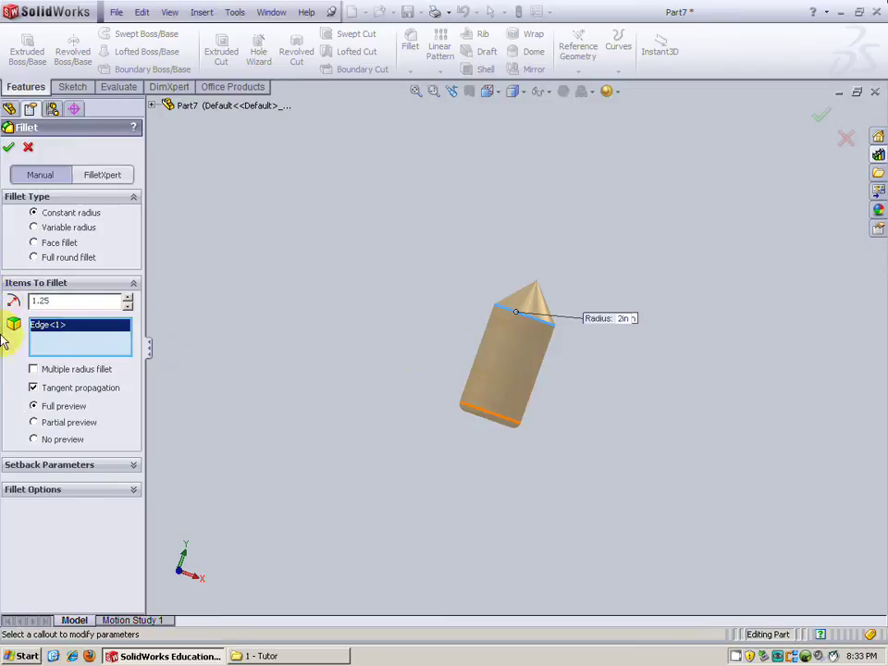
key("Return")
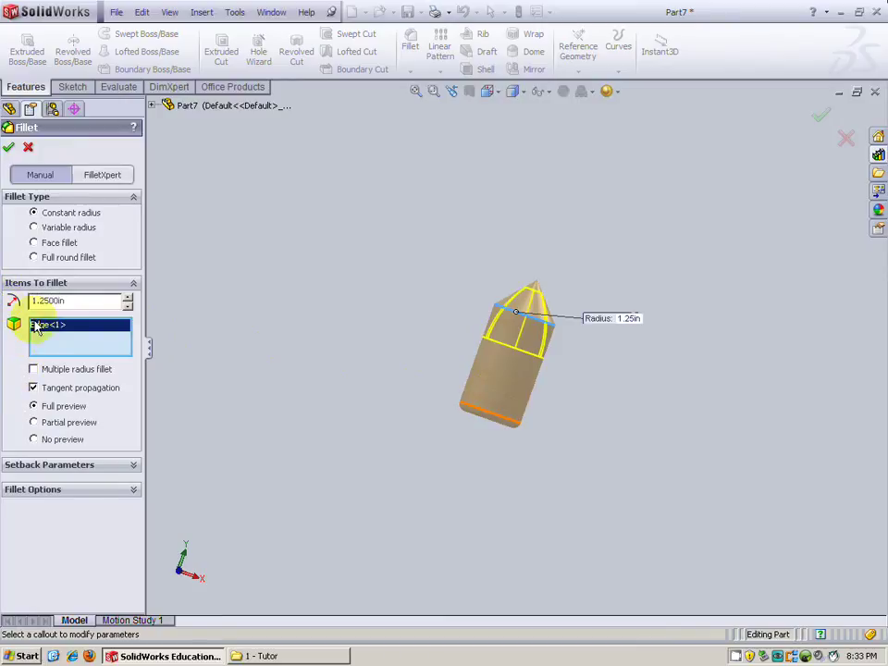
left_click(8, 151)
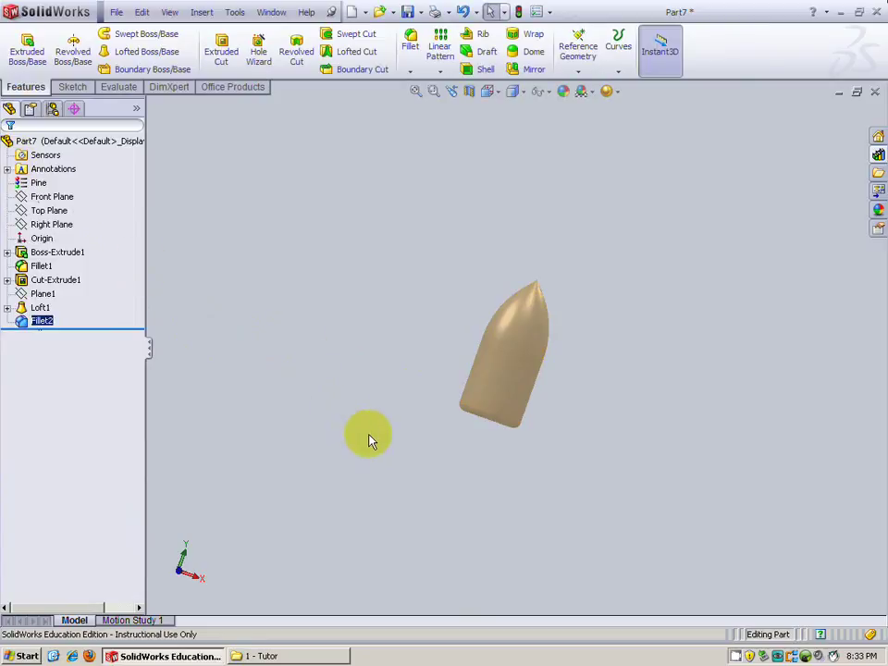
- Open the cone-edge fillet's definition to review its settings, and leave it without changes
middle_click_drag(368, 440, 484, 456)
right_click(43, 320)
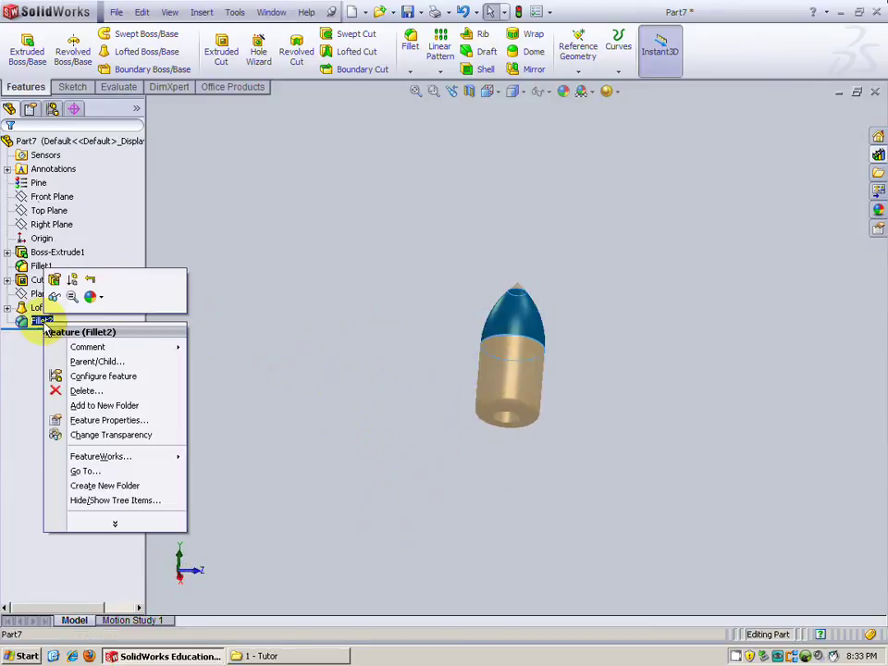
left_click(57, 282)
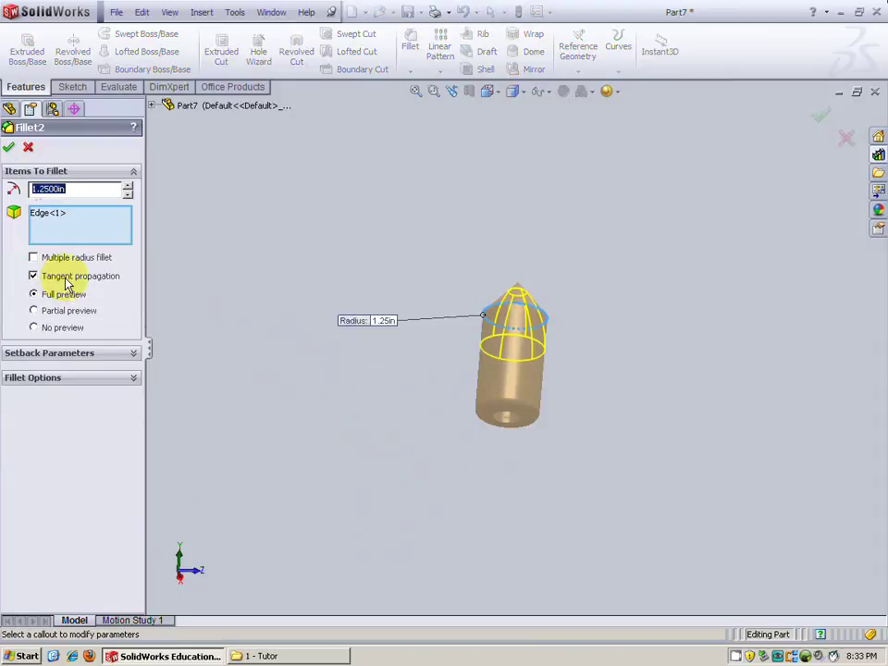
left_click(28, 147)
mouse_move(435, 408)
middle_mouse_down()
mouse_move(433, 505)
mouse_move(396, 533)
mouse_move(322, 510)
mouse_move(441, 415)
middle_mouse_up()
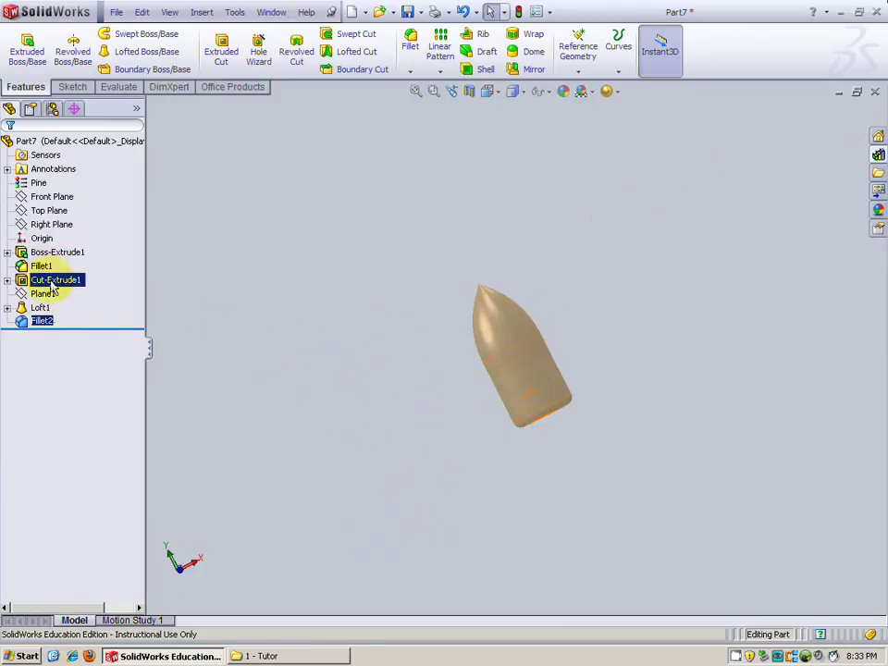
- Try to save the part as nosecone.SLDPRT in the Rocket Parts folder, replacing the existing file
scroll(555, 375, "down", 4)
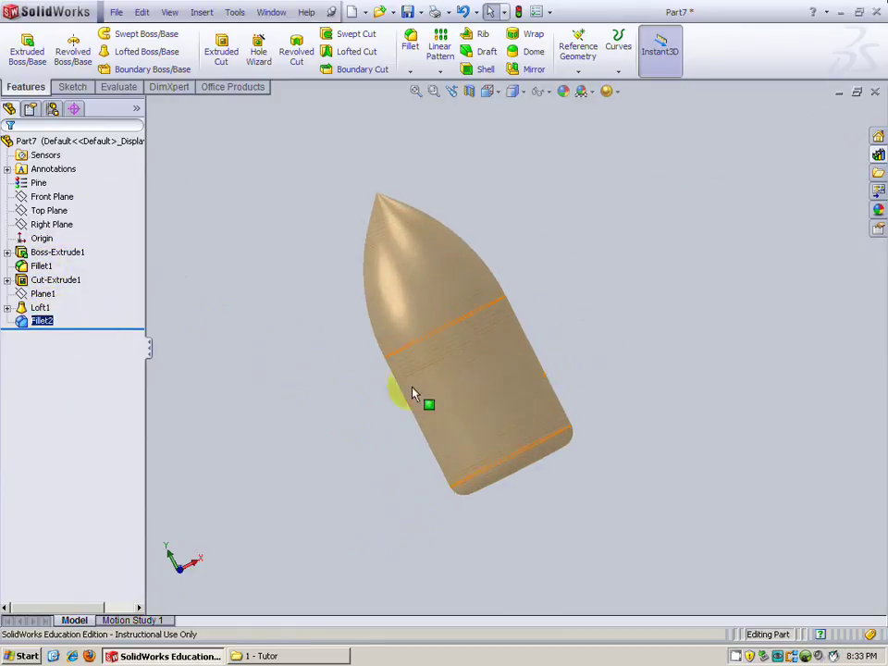
left_click(421, 13)
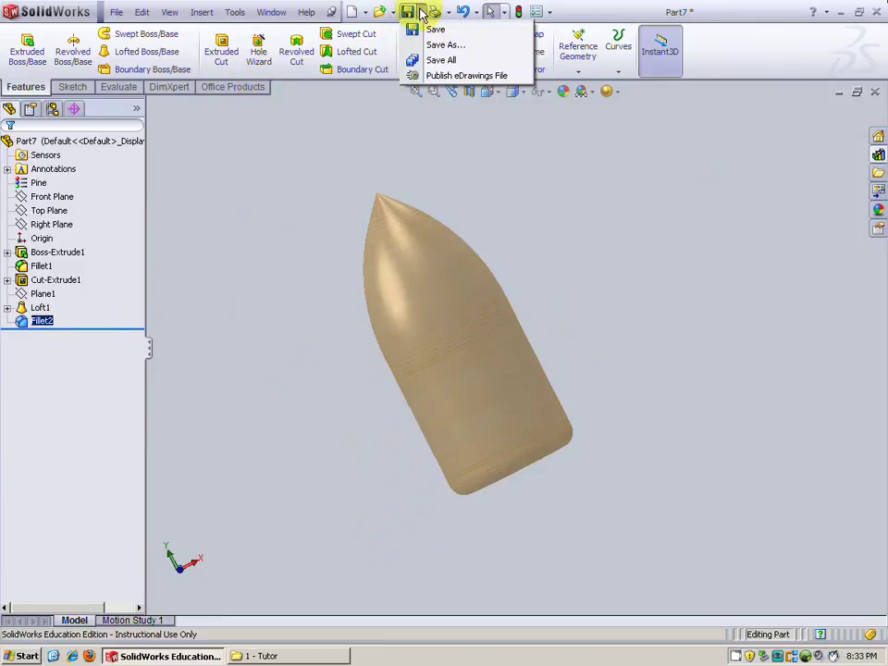
left_click(441, 46)
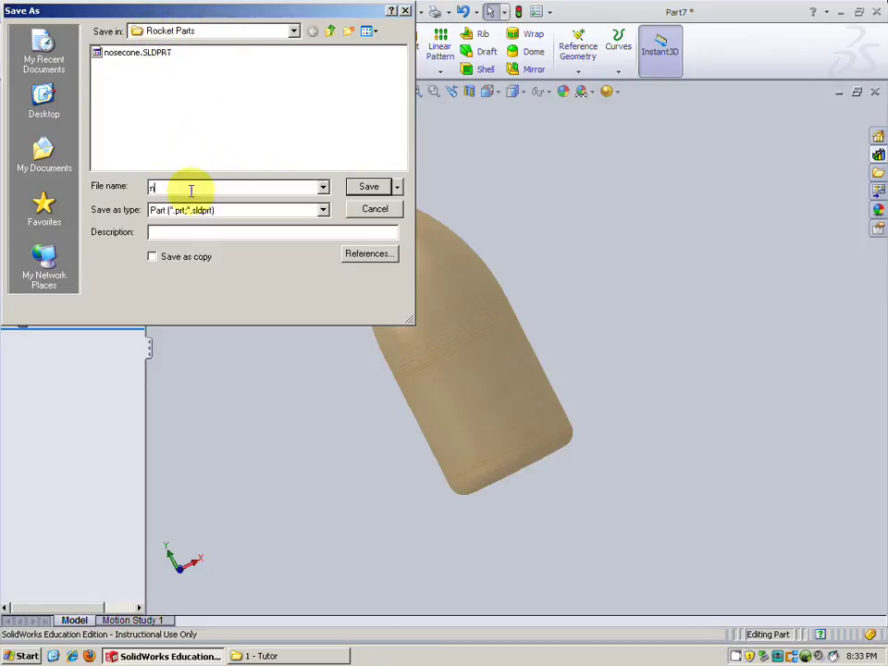
key("BackSpace")
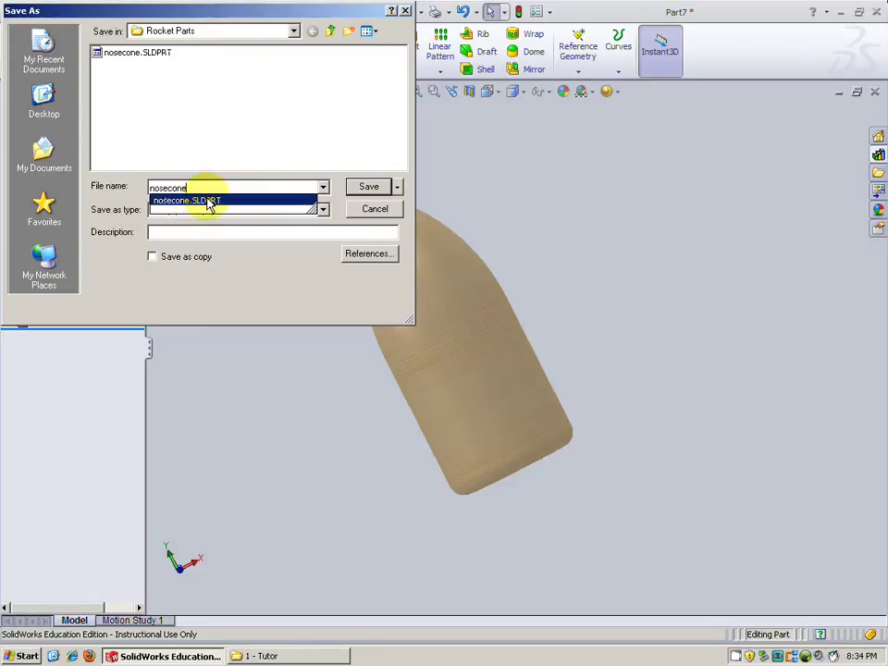
left_click(205, 201)
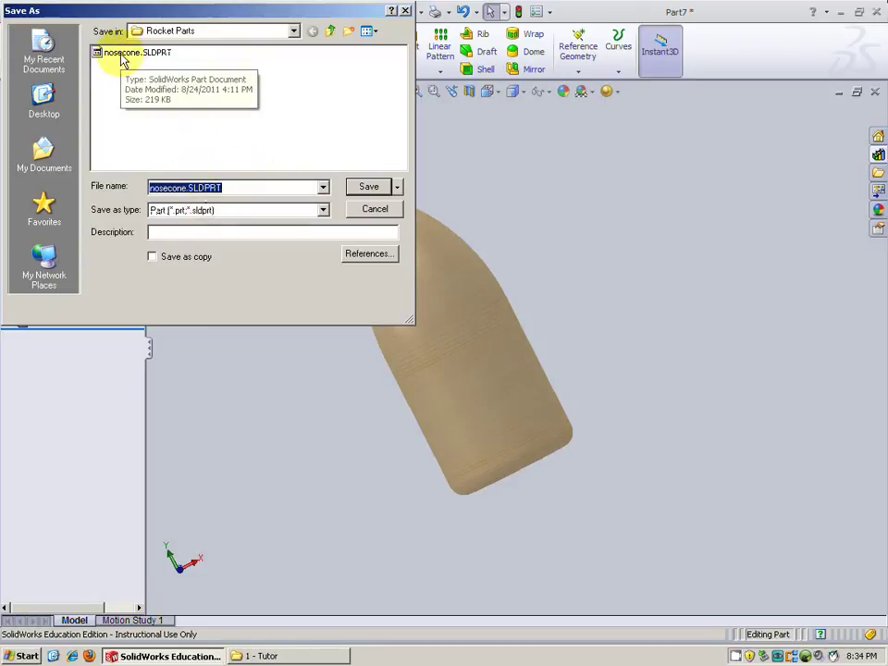
left_click(366, 190)
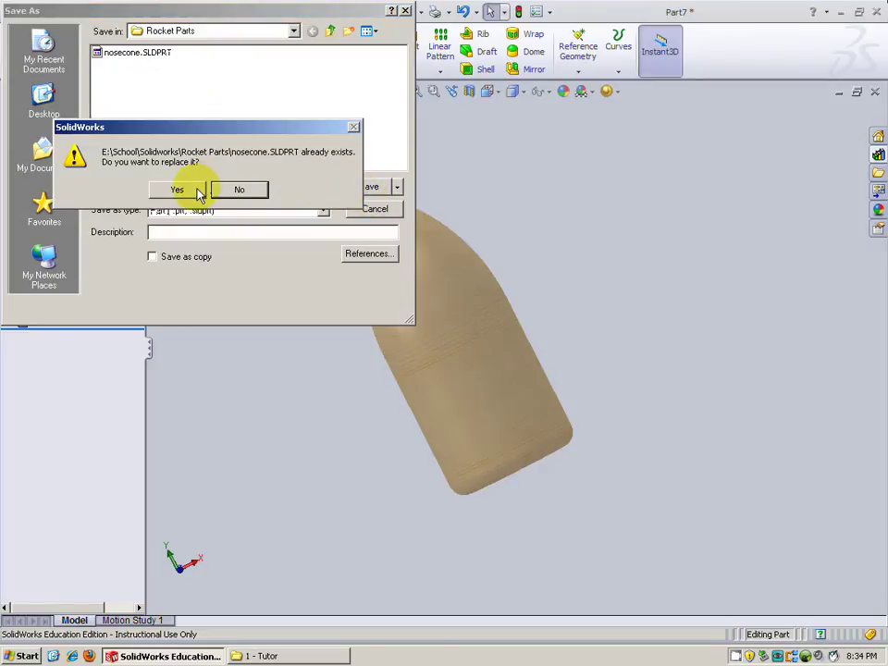
left_click(179, 189)
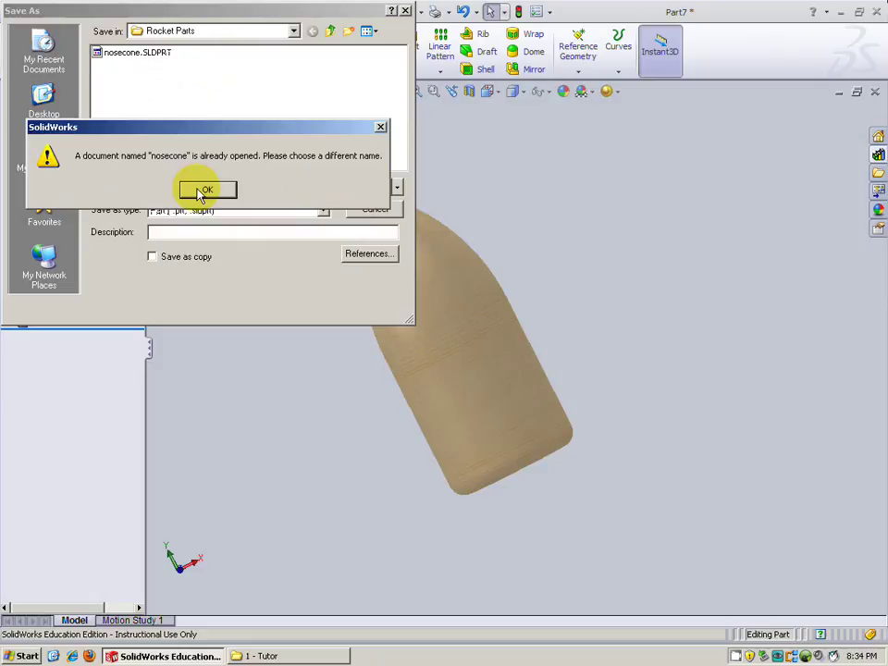
left_click(205, 191)
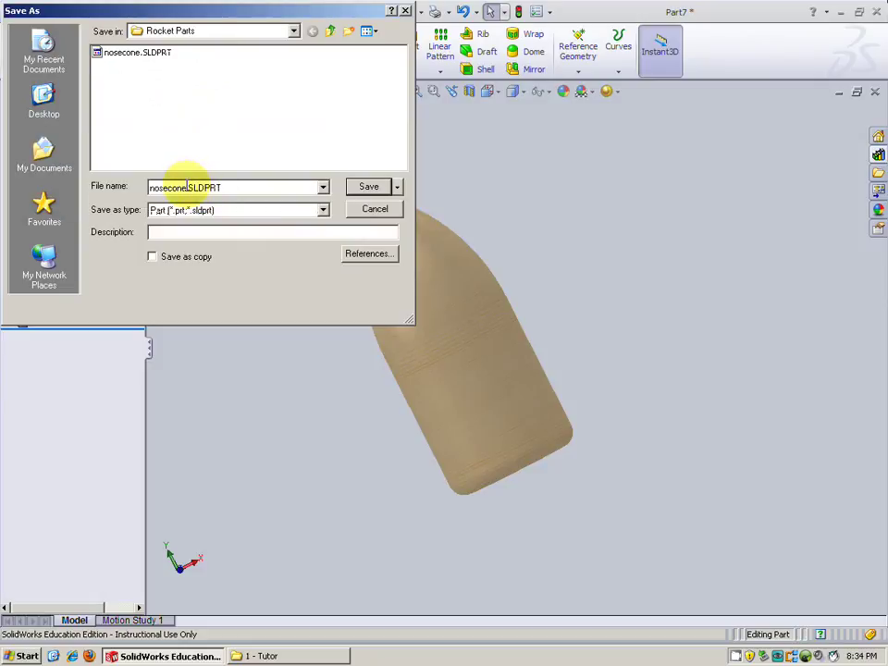
- Change the file name to nosecone2.SLDPRT and save the part in the Rocket Parts folder
double_click(188, 187)
left_click(185, 186)
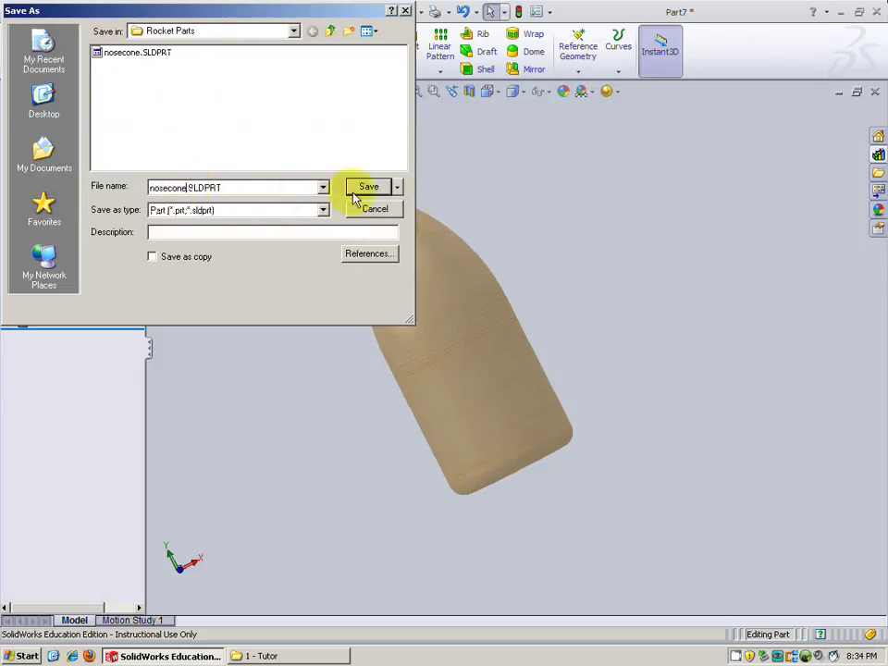
type("2")
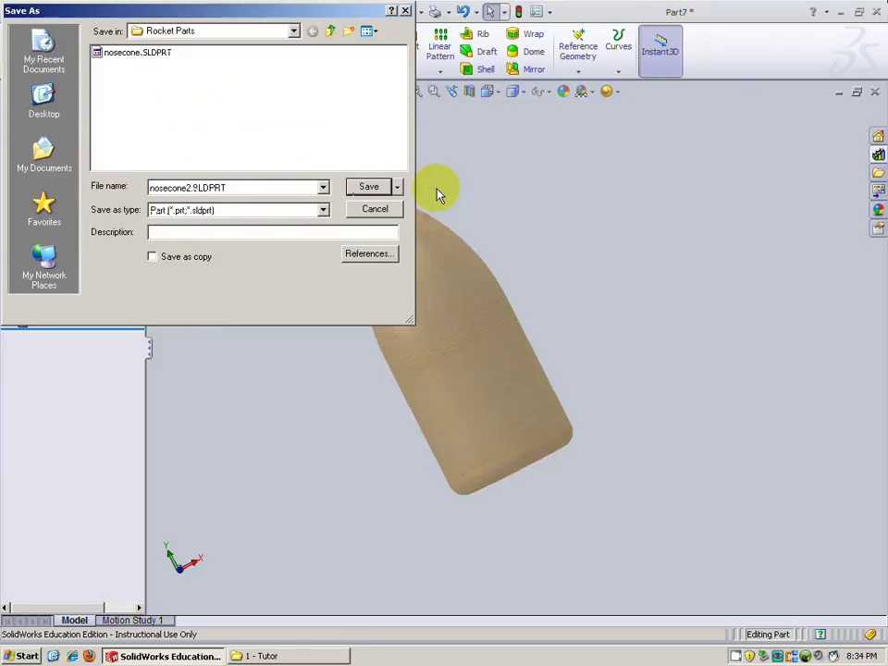
left_click(370, 188)
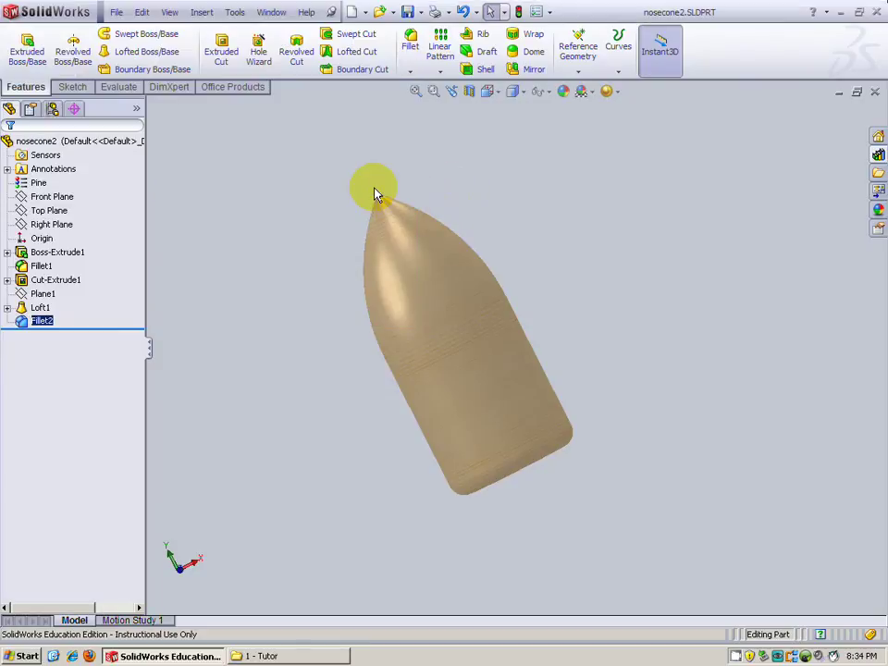
- Minimize the document windows of both nosecone2 and nosecone
middle_click_drag(529, 292, 574, 278)
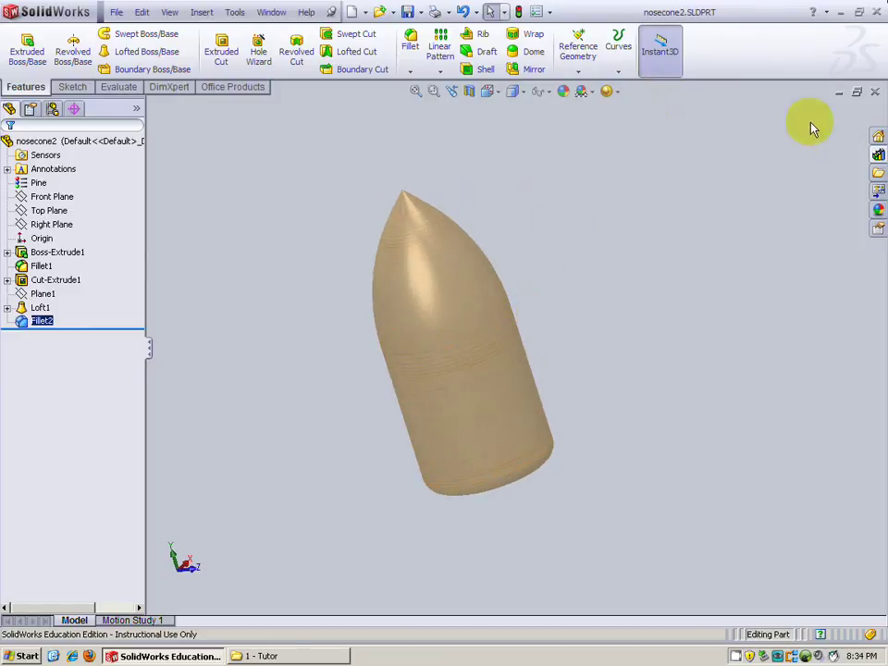
left_click(837, 94)
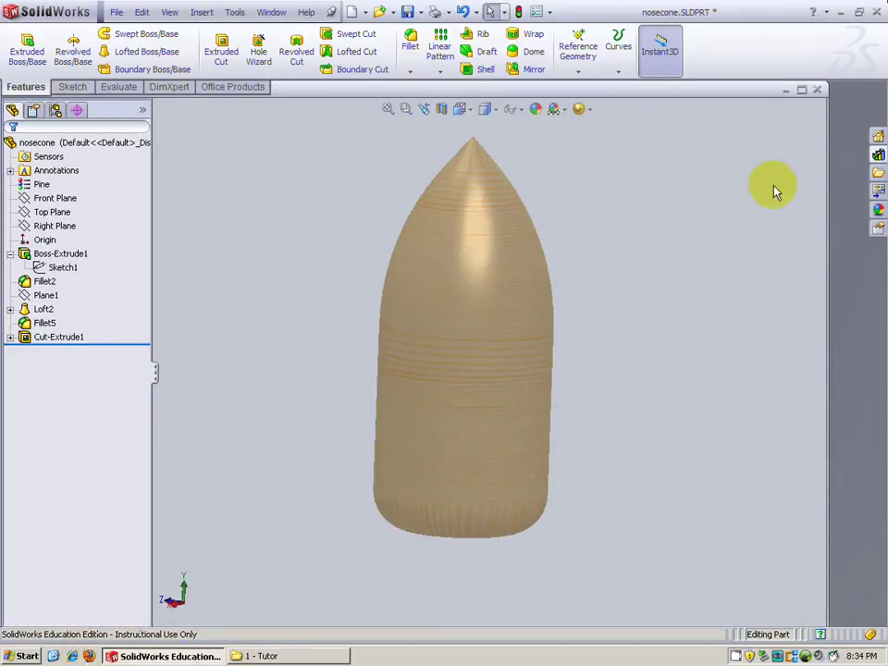
left_click(785, 91)
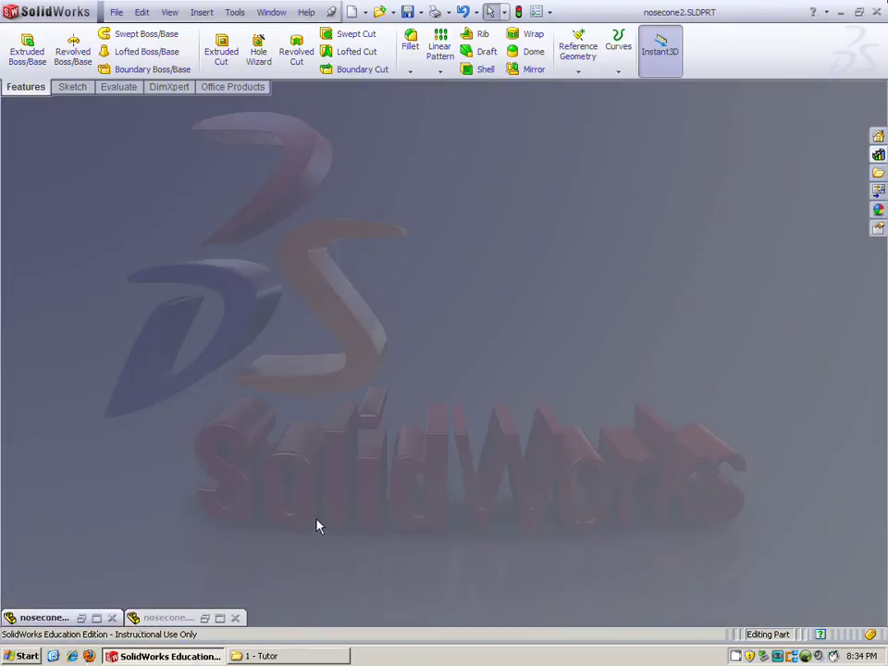